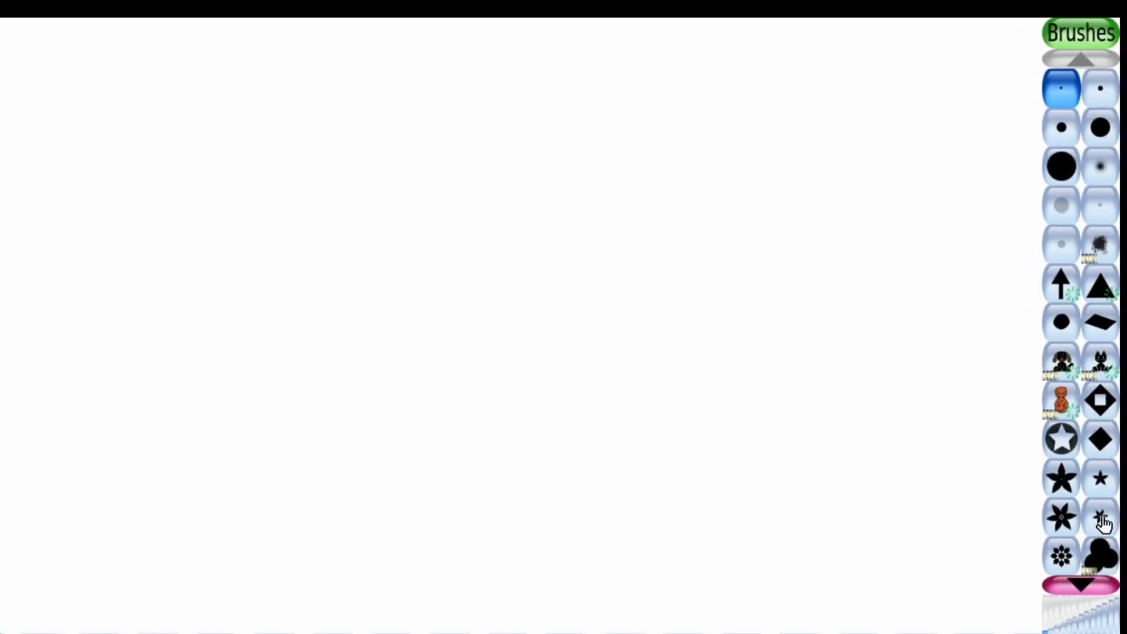
Step: Look through the brush shapes available for the Paint tool
left_click(1080, 585)
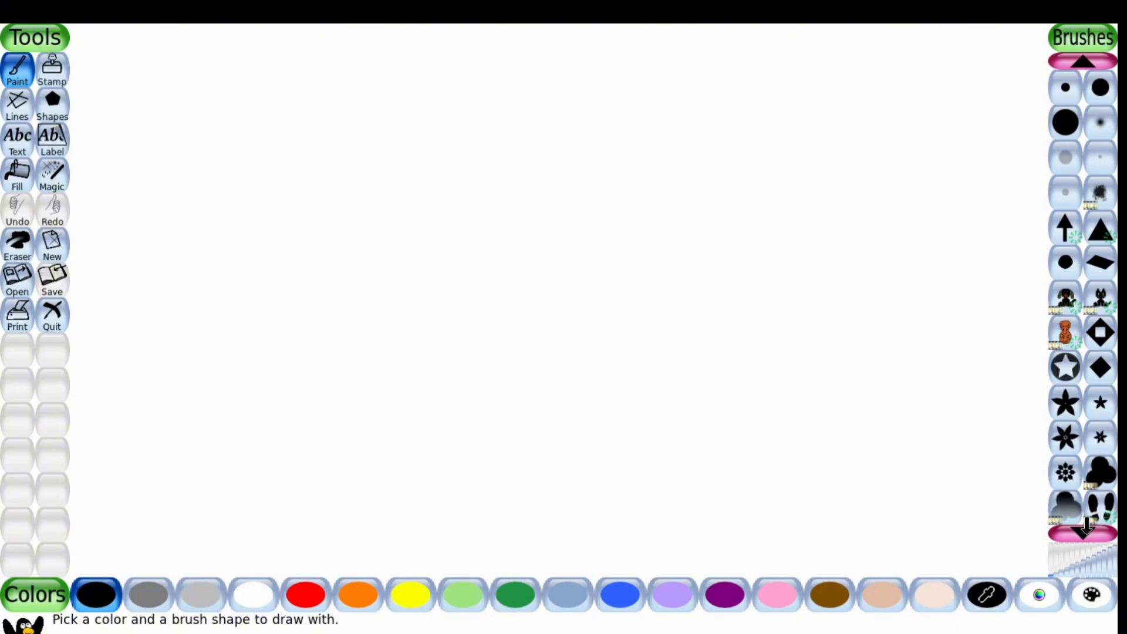
left_click(1084, 527)
left_click(1085, 527)
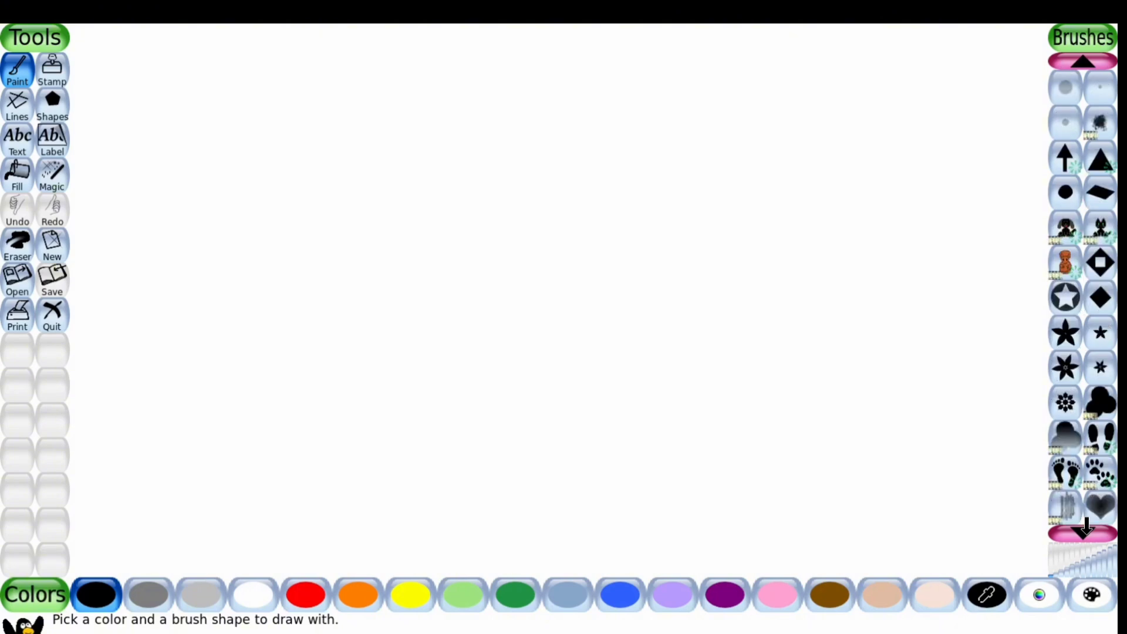
left_click(1084, 527)
left_click(1085, 527)
left_click(1084, 527)
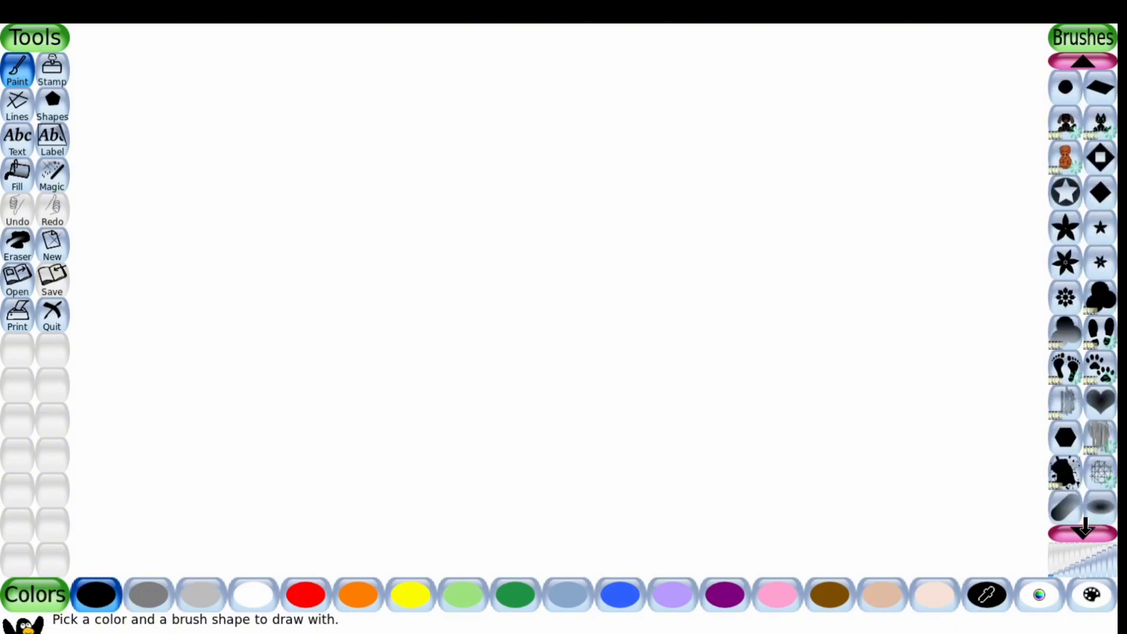
left_click(1084, 527)
left_click(1085, 527)
left_click(1085, 527)
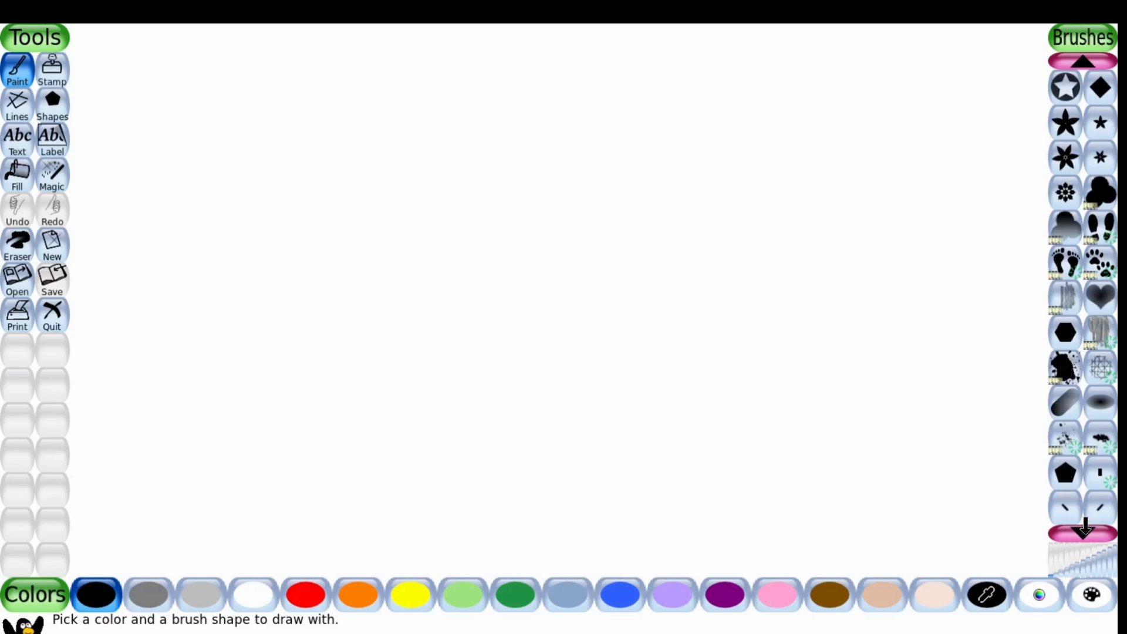
left_click(1084, 527)
left_click(1084, 527)
left_click(1084, 527)
left_click(1085, 527)
left_click(1085, 527)
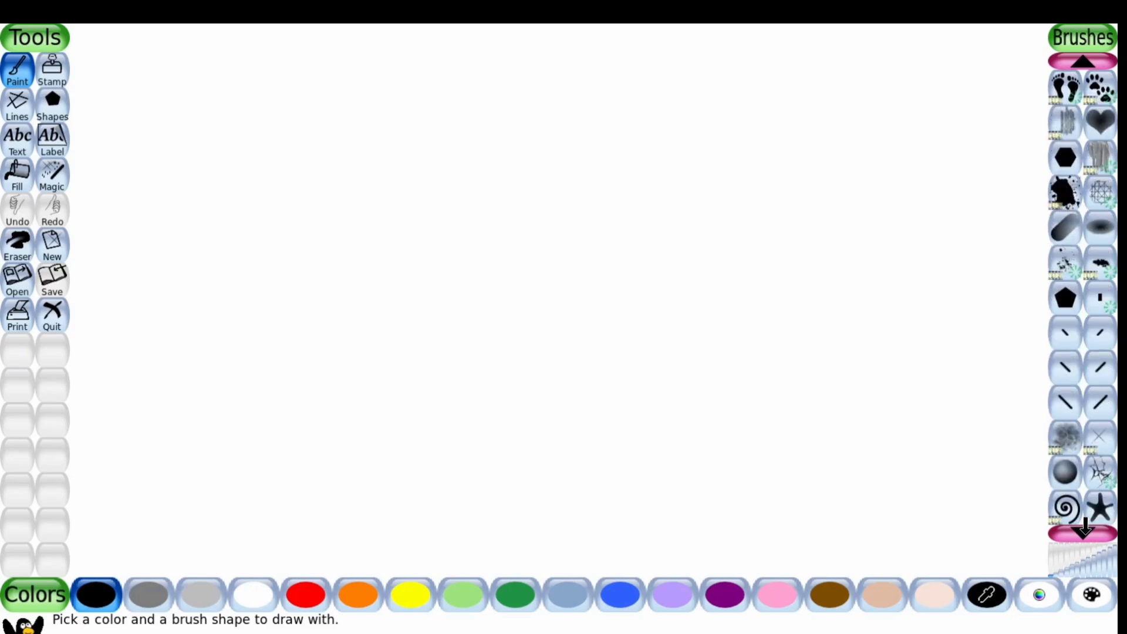
left_click(1084, 527)
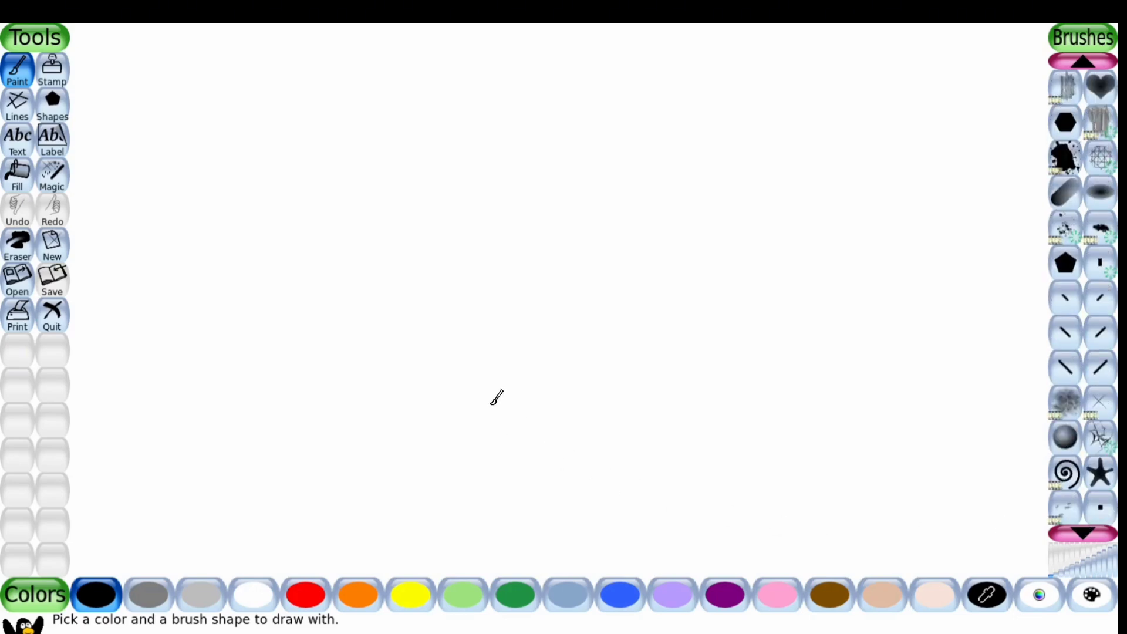
Step: Review the options of the Stamp, Lines, Shapes and Fill tools, ending back on the Paint tool
left_click(50, 73)
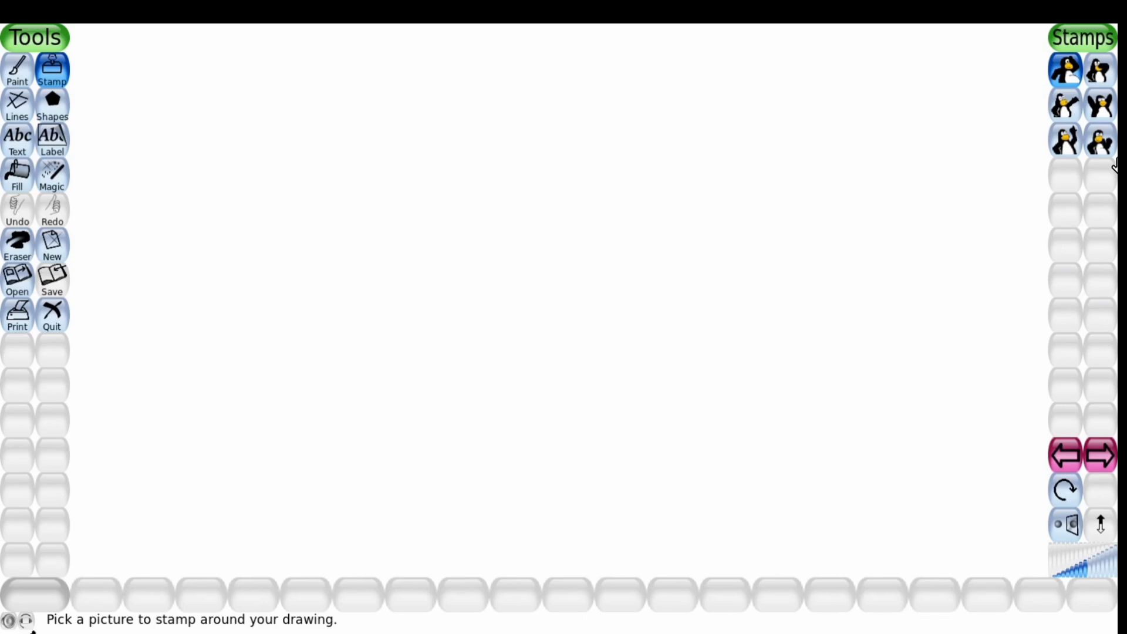
left_click(24, 110)
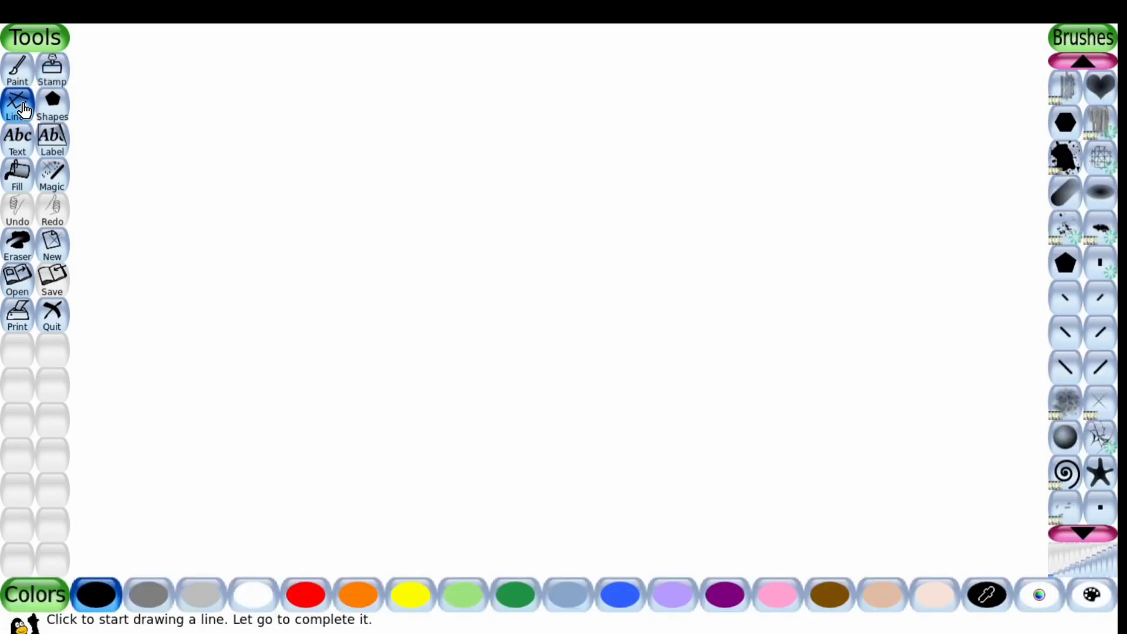
left_click(60, 110)
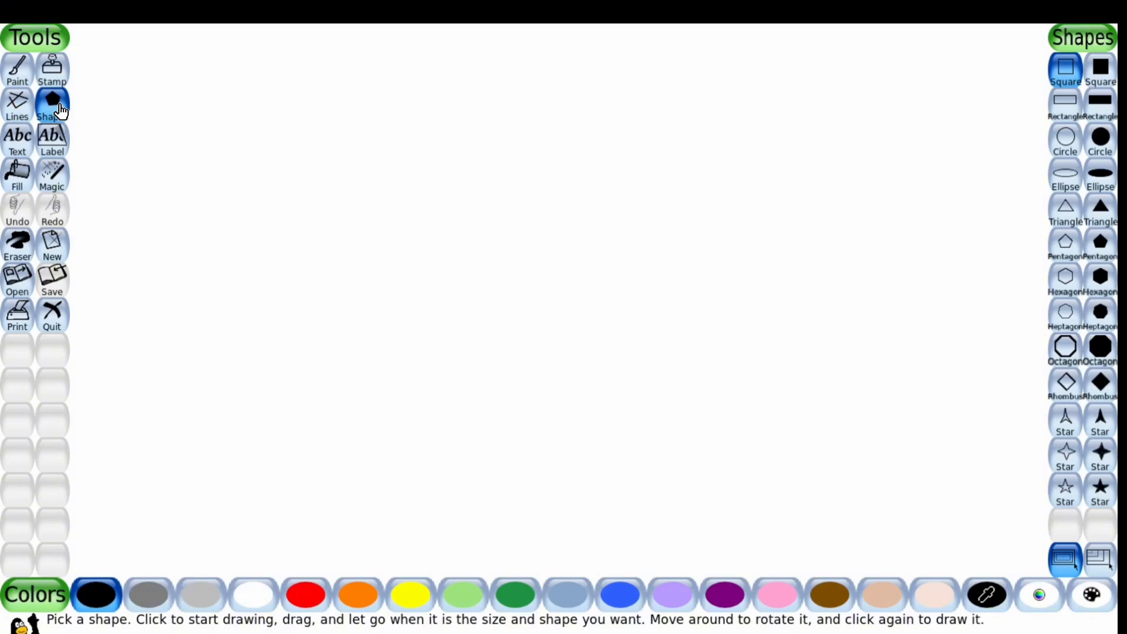
left_click(24, 114)
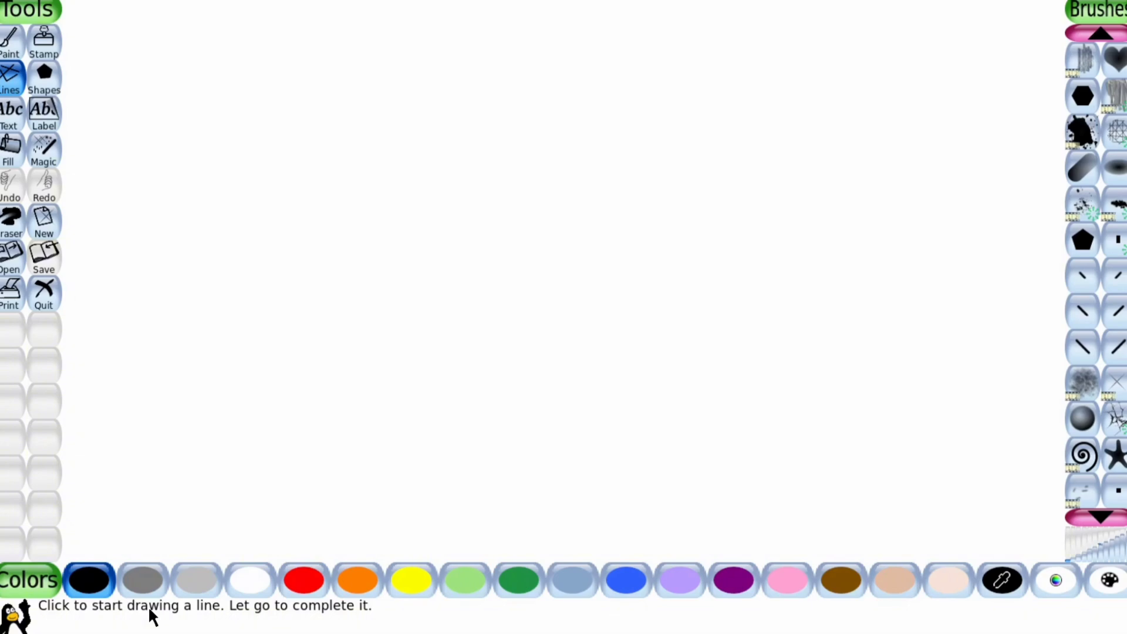
left_click(13, 158)
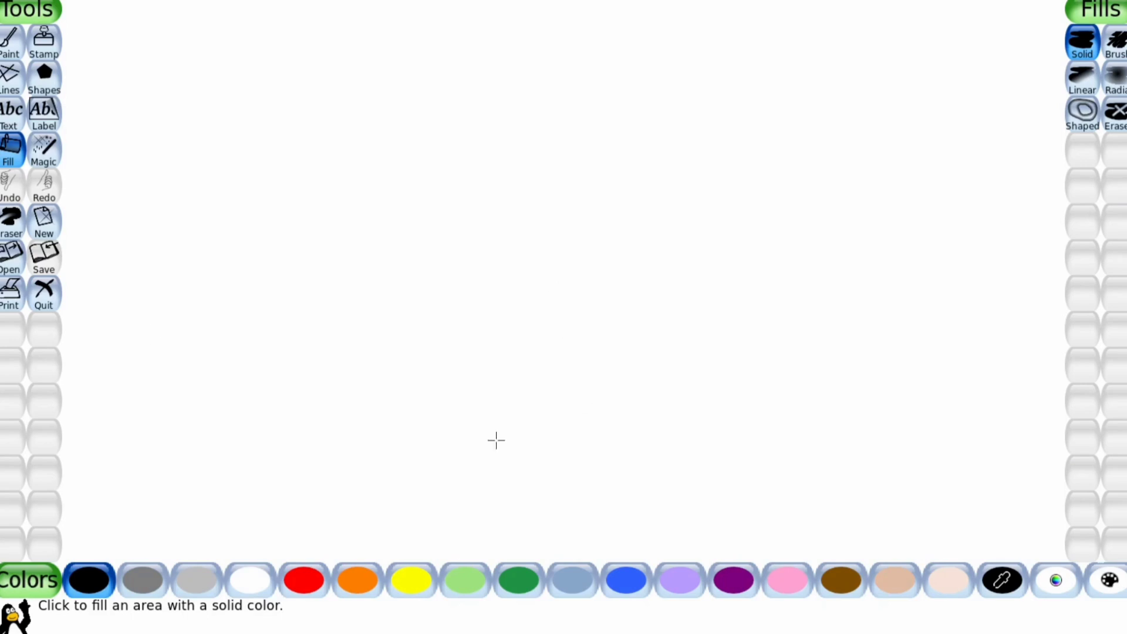
left_click(11, 42)
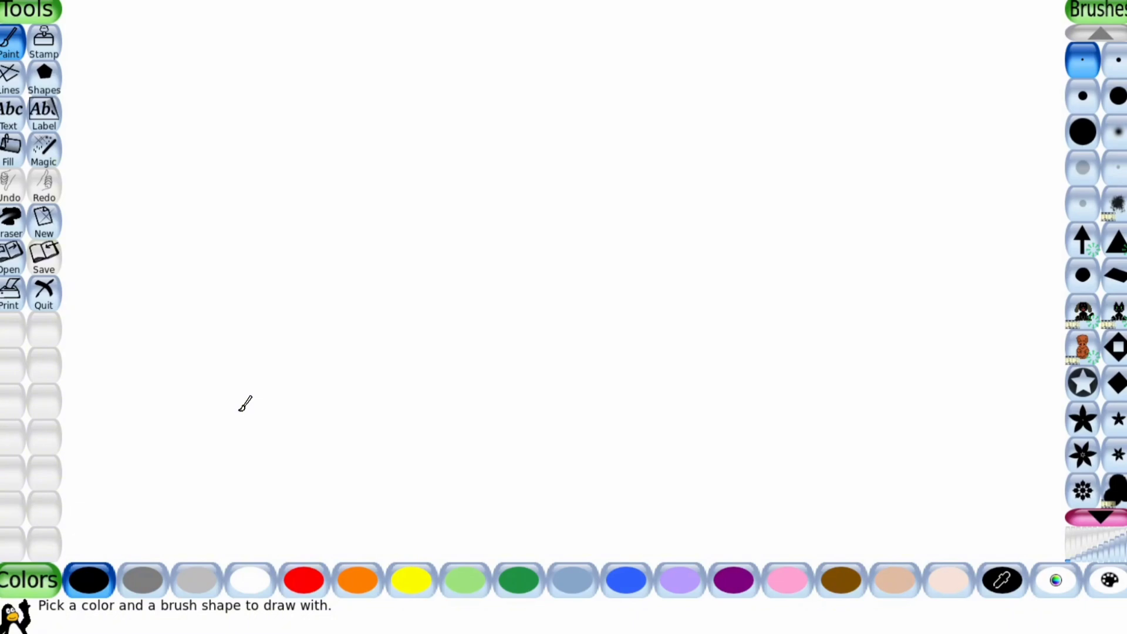
Step: Browse the background colors and starter pictures offered for a new drawing
left_click(43, 221)
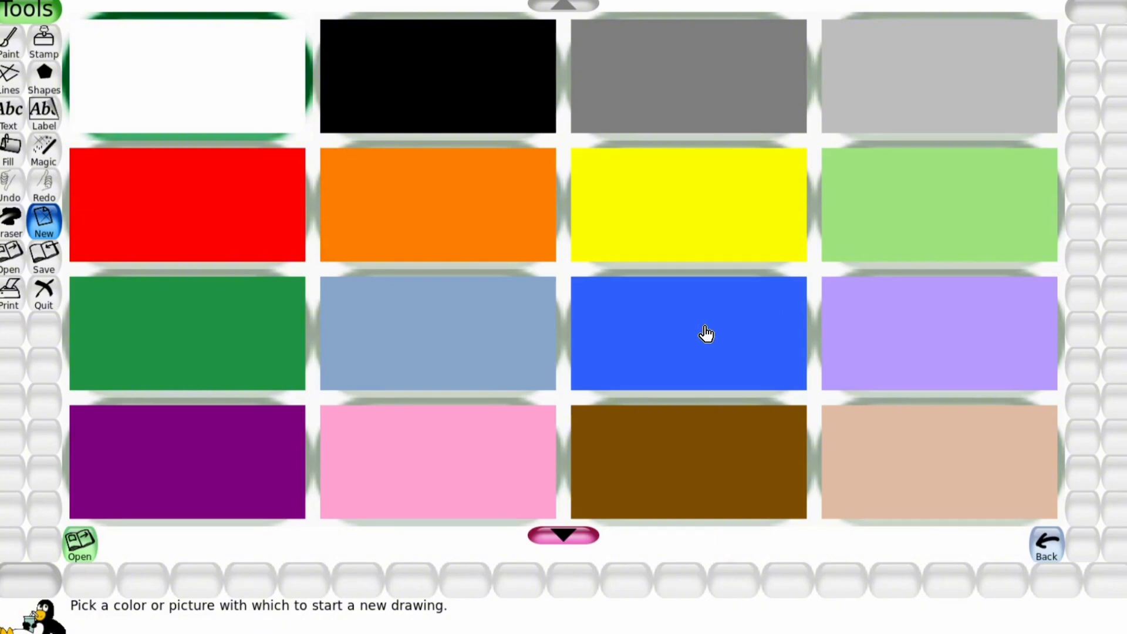
left_click(557, 528)
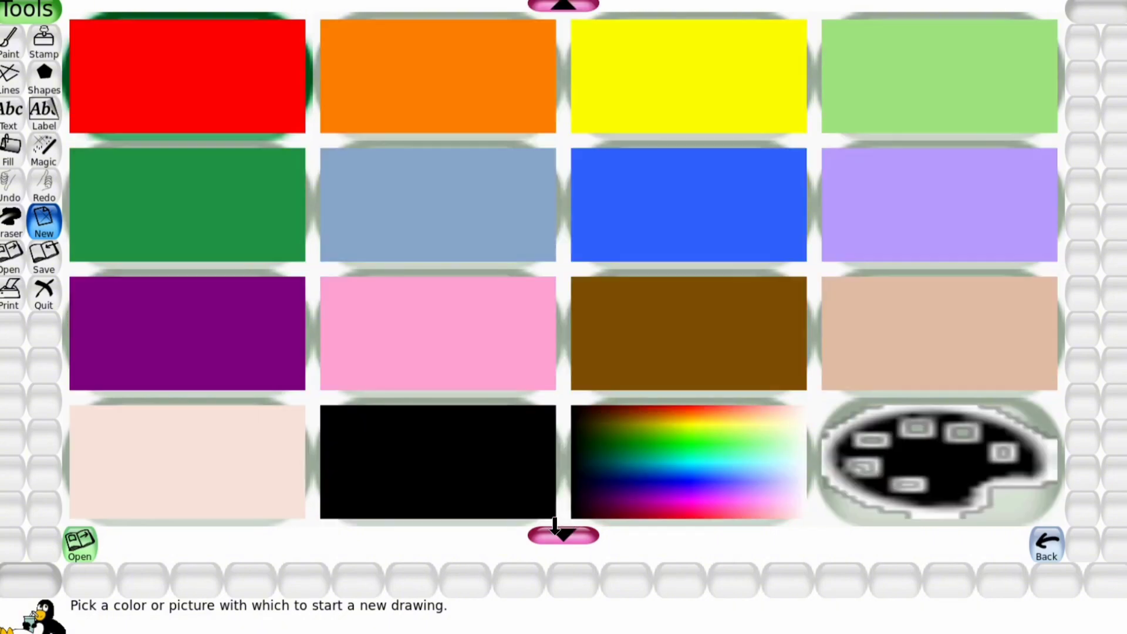
left_click(556, 528)
left_click(555, 528)
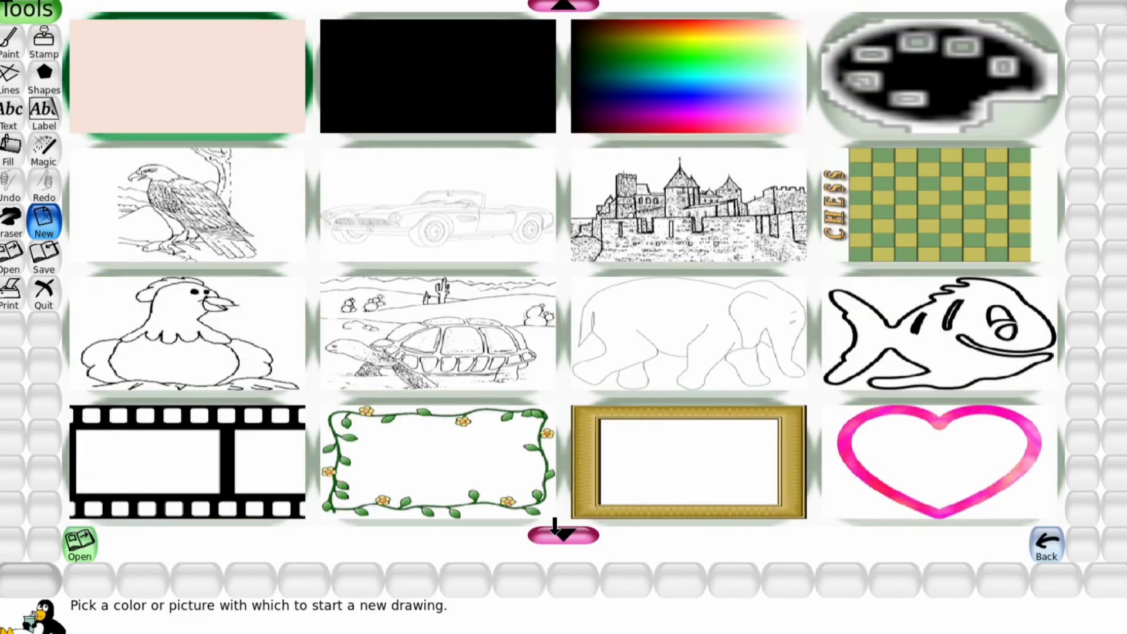
left_click(562, 534)
left_click(562, 534)
left_click(562, 534)
left_click(562, 534)
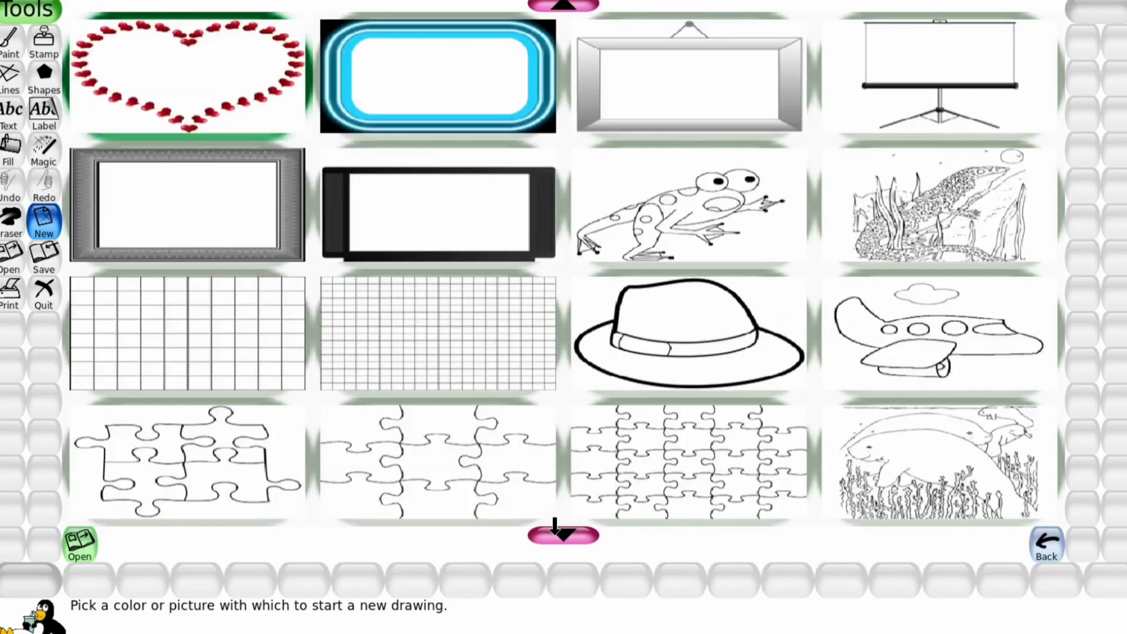
left_click(555, 530)
left_click(555, 529)
left_click(555, 530)
left_click(555, 530)
left_click(555, 530)
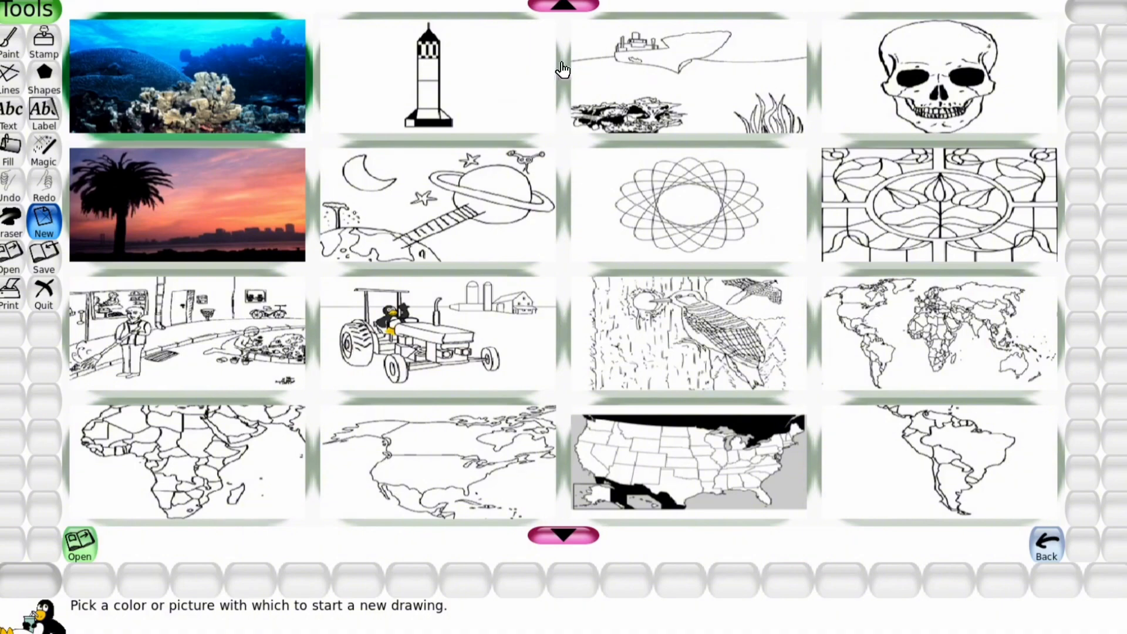
Step: Start a new drawing with a solid yellow background
left_click(566, 6)
left_click(566, 6)
left_click(566, 6)
left_click(566, 6)
left_click(566, 6)
left_click(565, 6)
left_click(566, 6)
left_click(566, 6)
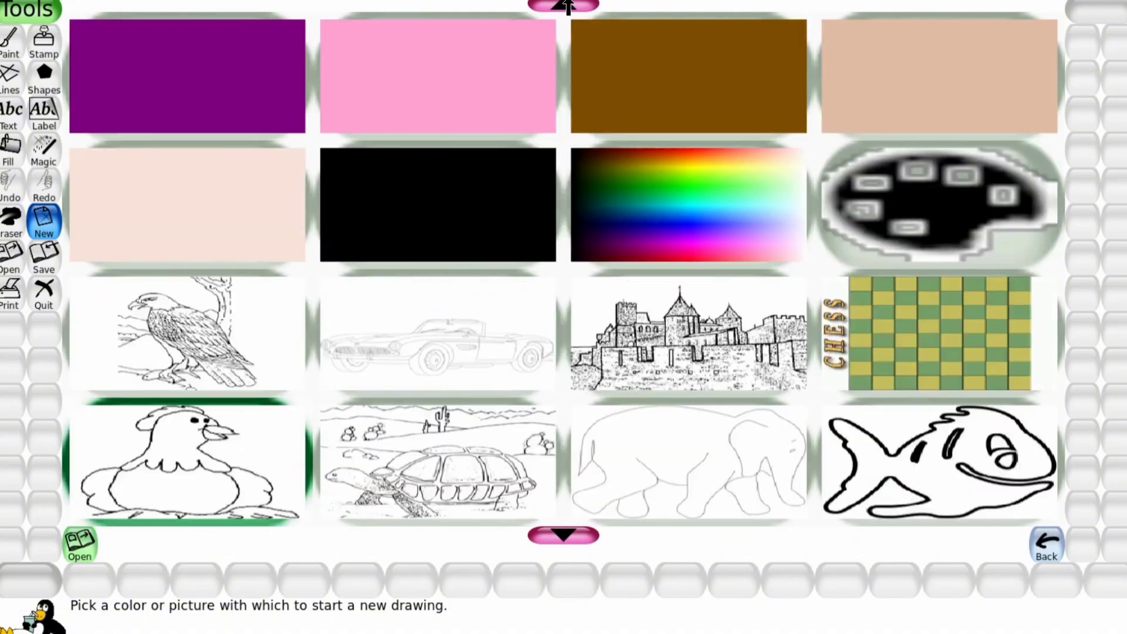
left_click(567, 6)
left_click(567, 6)
left_click(567, 6)
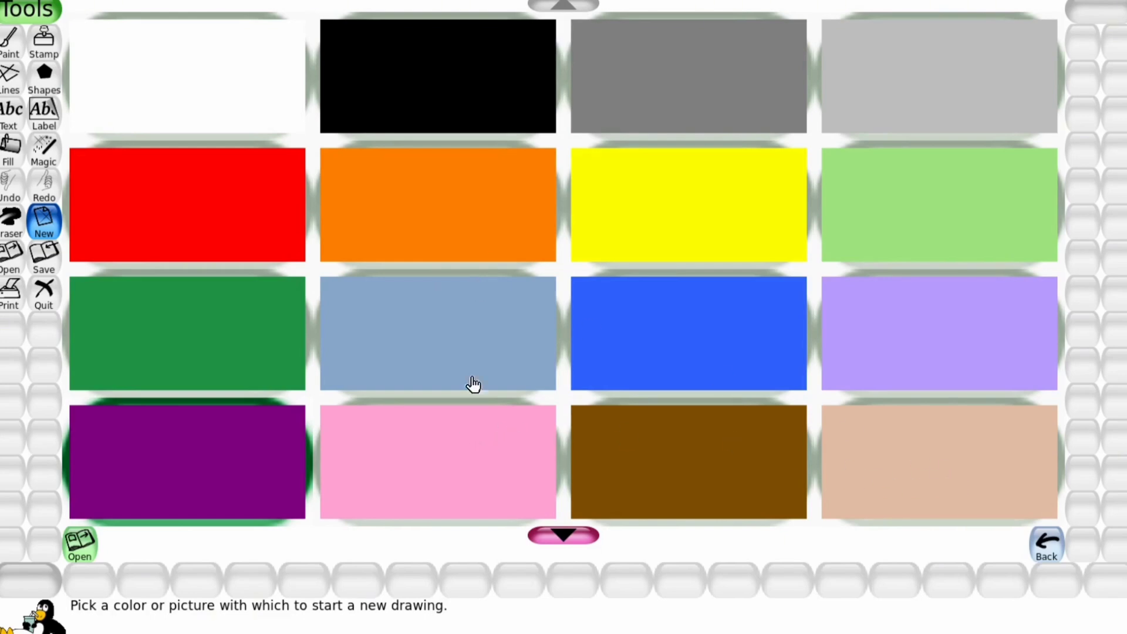
left_click(656, 212)
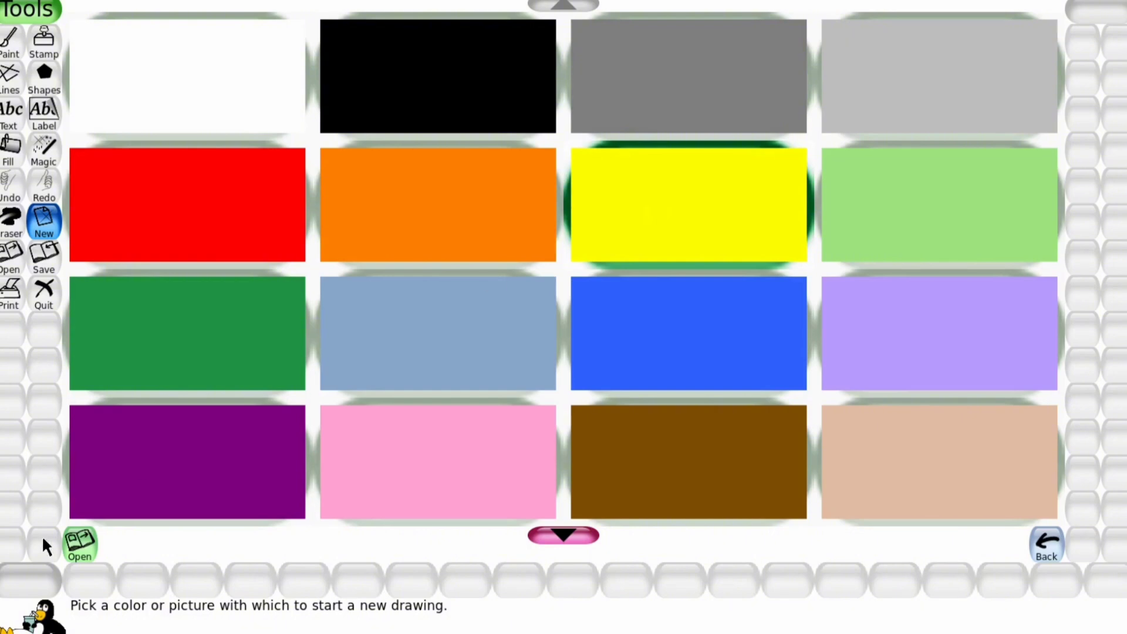
left_click(82, 553)
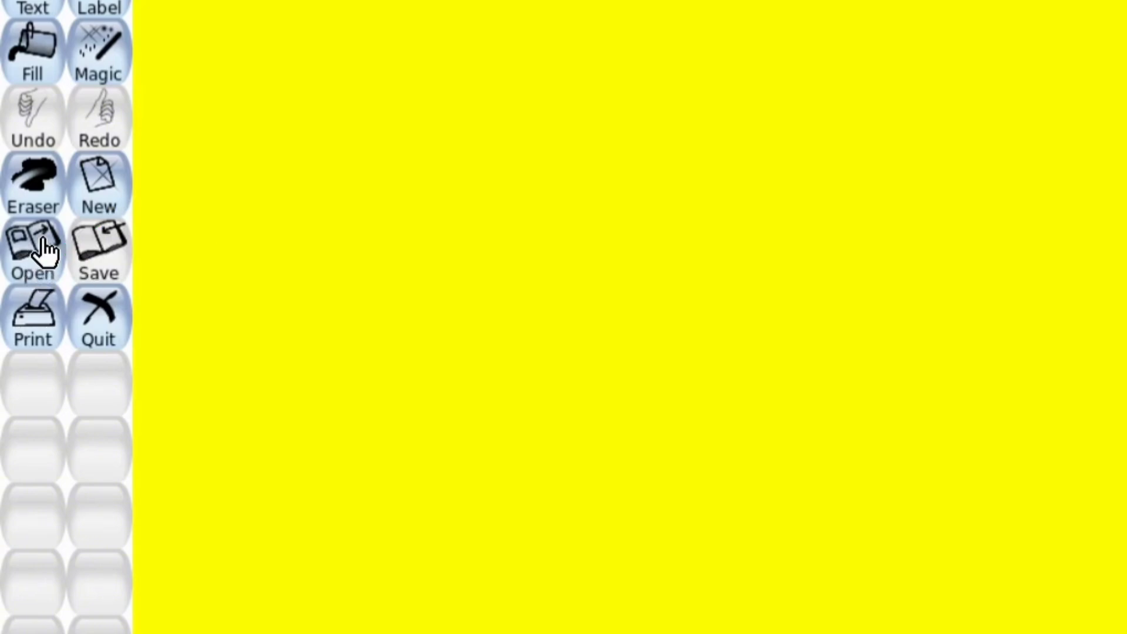
Step: Open the saved picture of the light purple hat with the dark purple brim
left_click(45, 249)
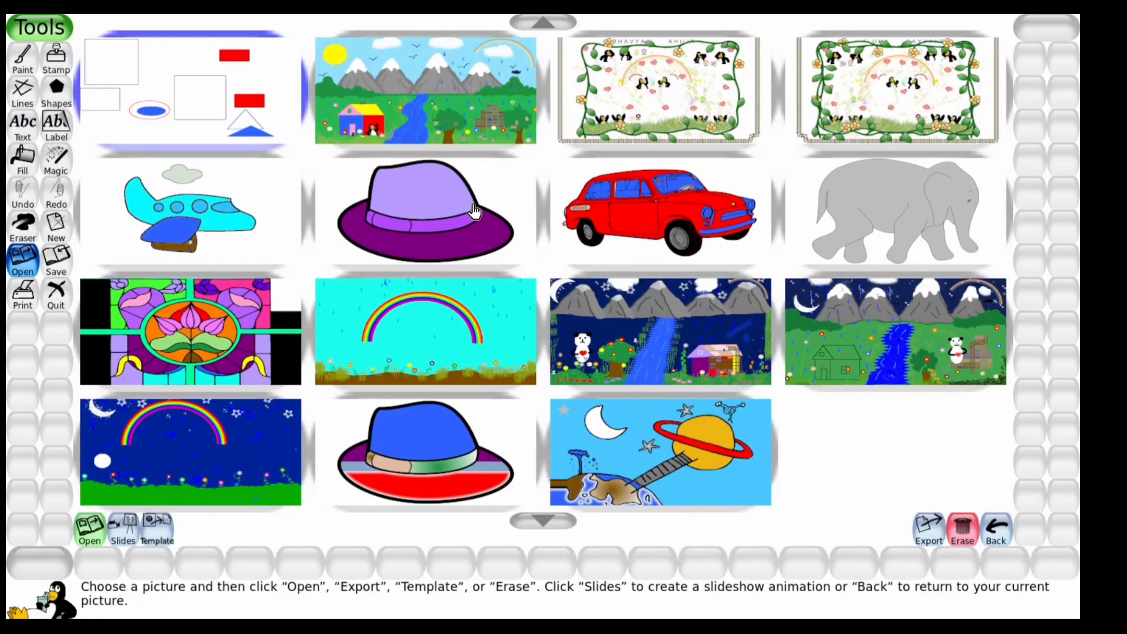
left_click(431, 219)
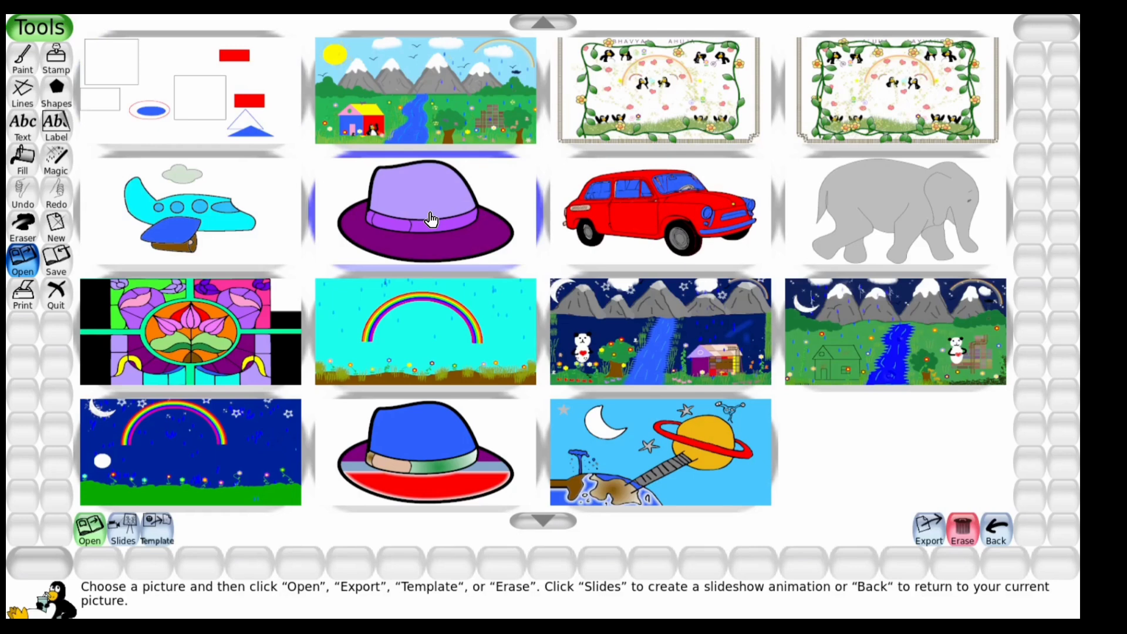
left_click(93, 528)
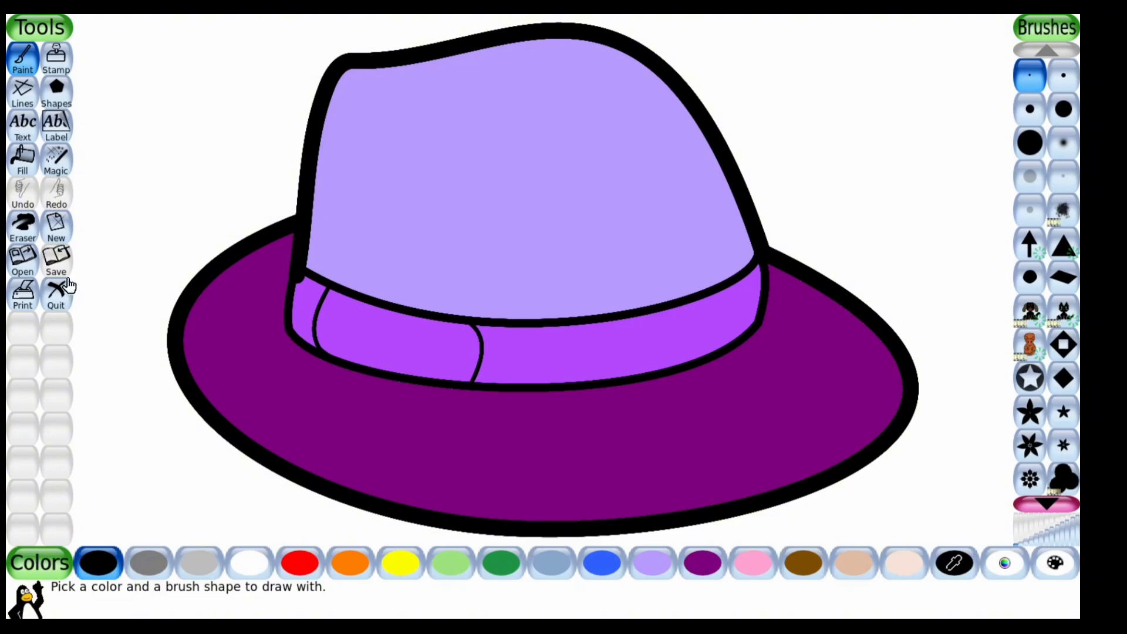
Step: Start a new drawing with a white background and draw a large filled black circle in its upper middle
left_click(58, 241)
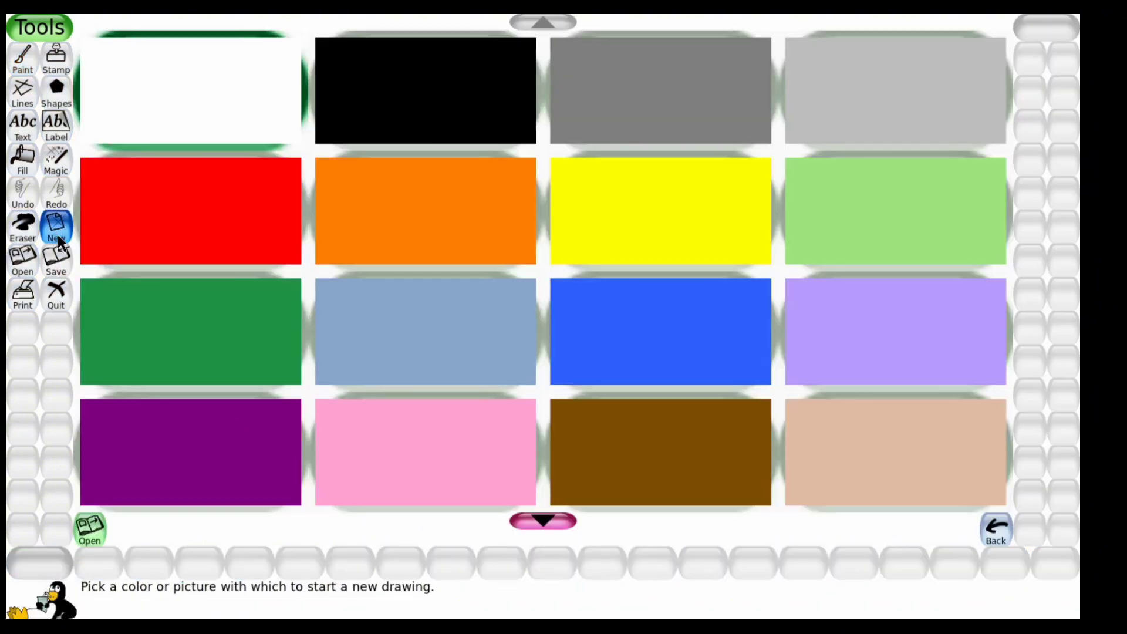
left_click(95, 531)
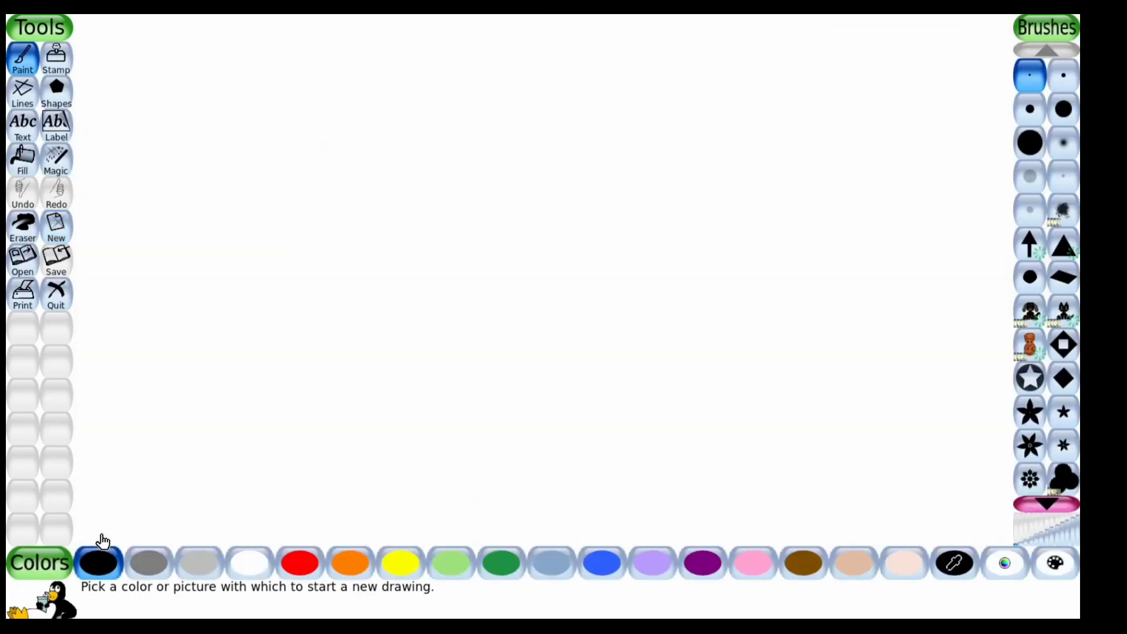
left_click(52, 100)
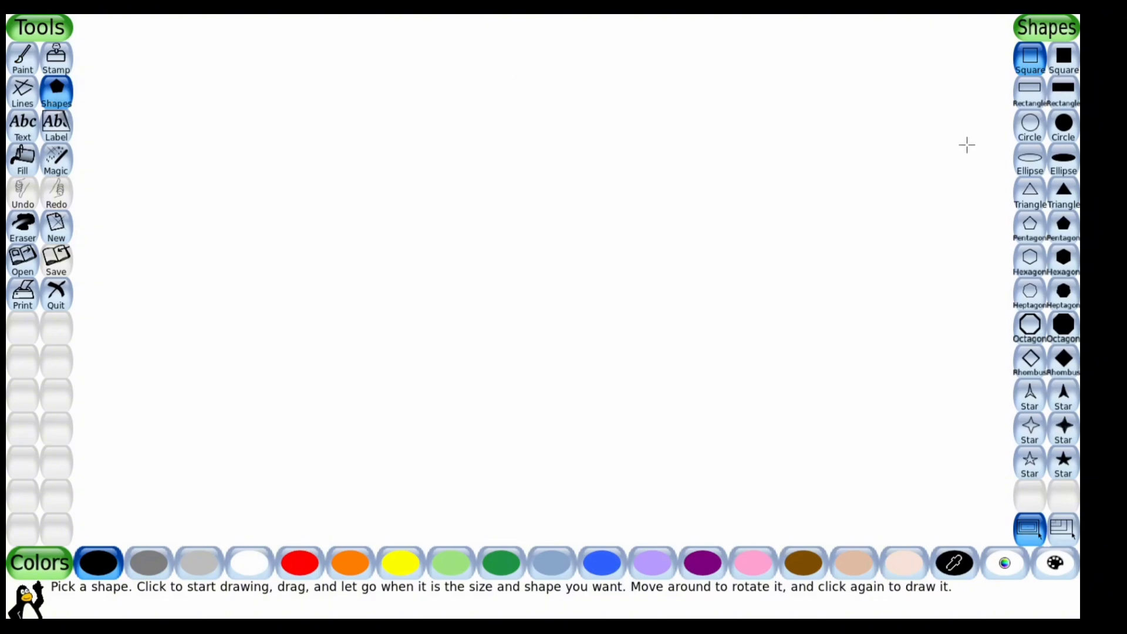
left_click(1063, 125)
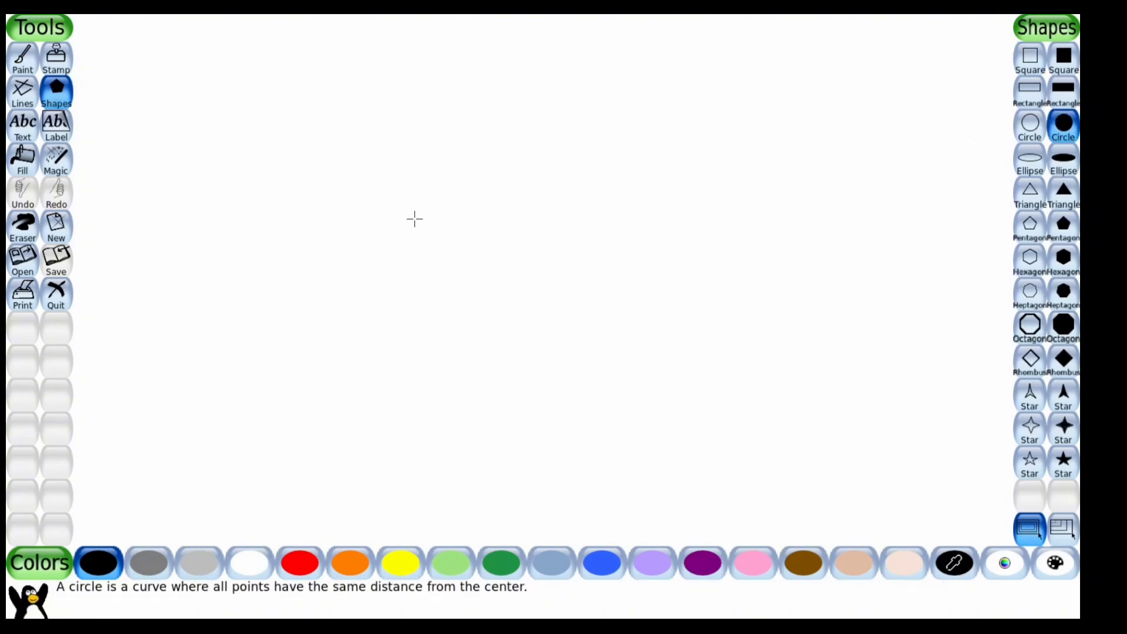
left_click_drag(431, 226, 614, 368)
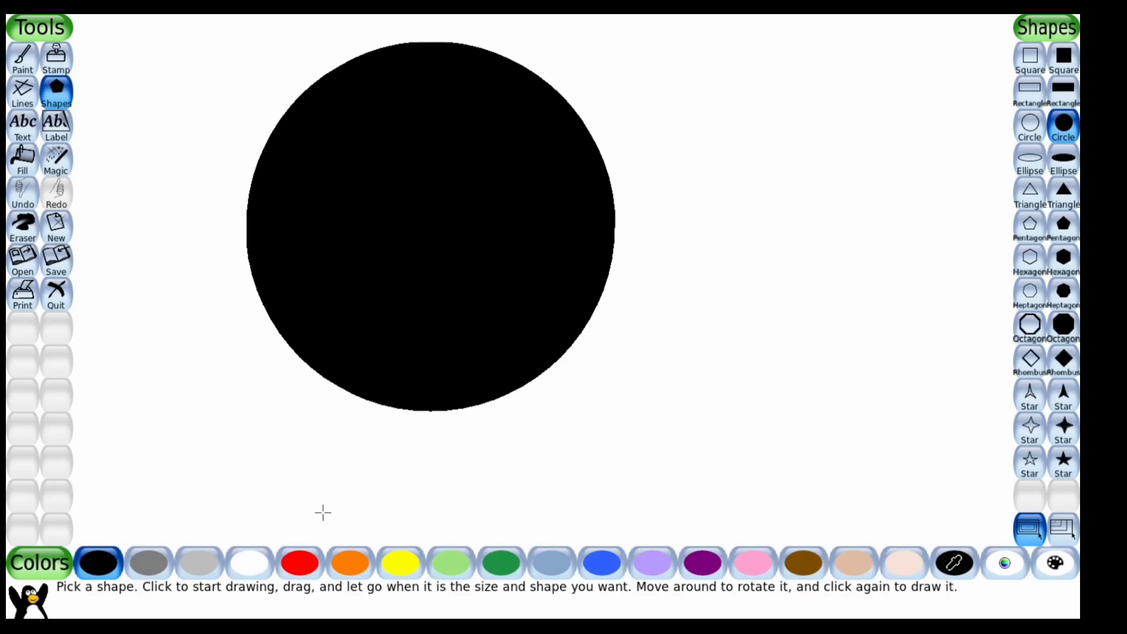
Step: Fill the circle with solid orange and save the drawing
left_click(356, 560)
left_click(23, 178)
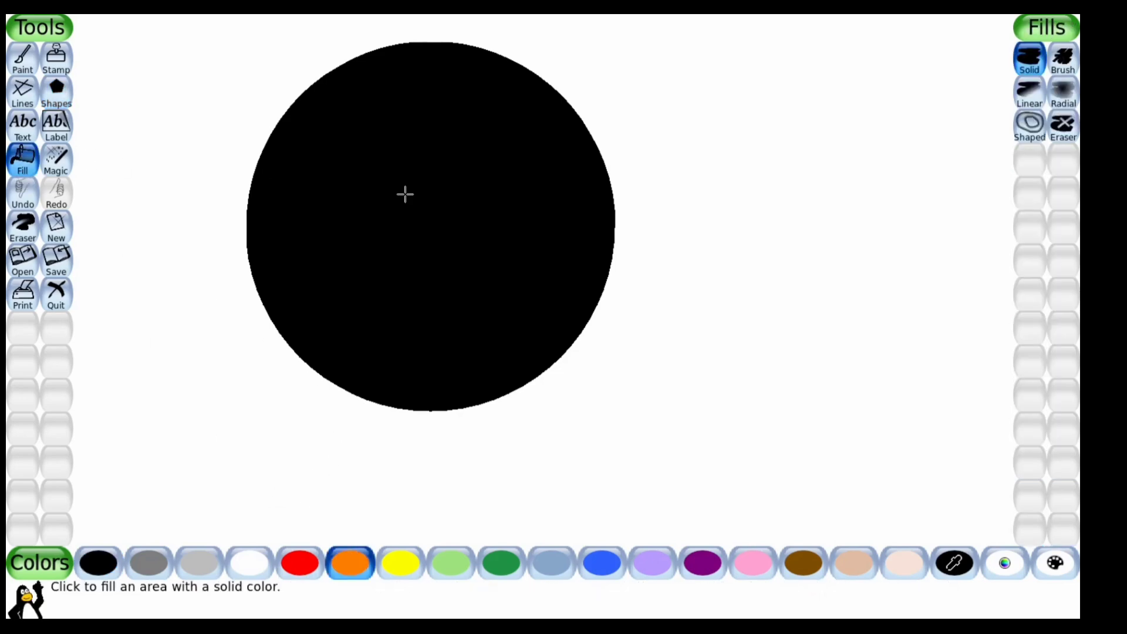
left_click(405, 195)
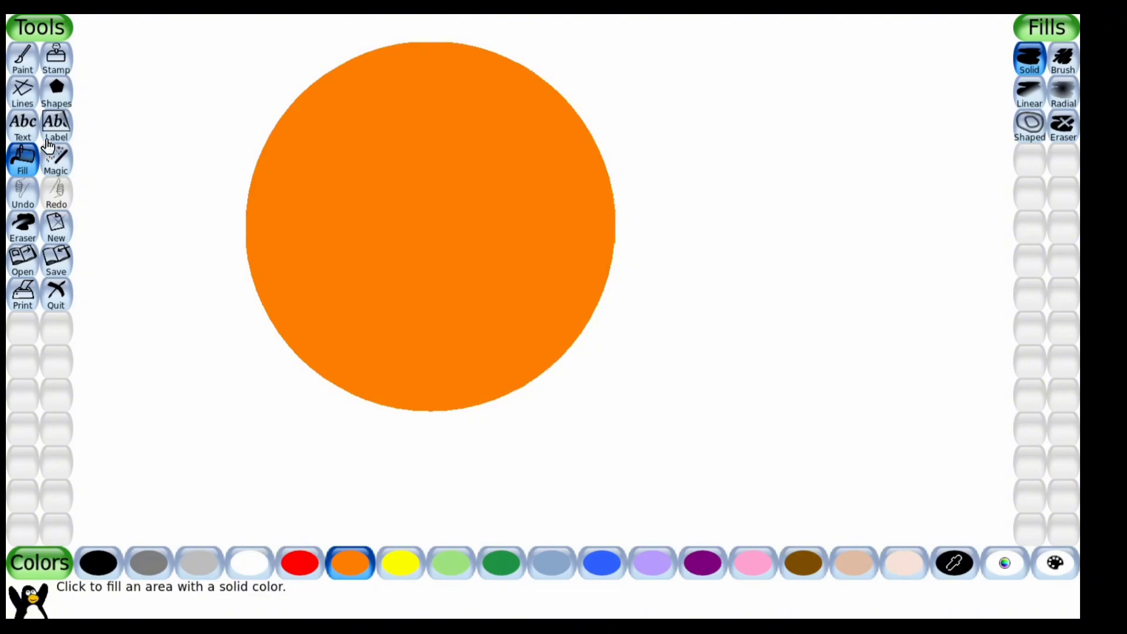
left_click(60, 267)
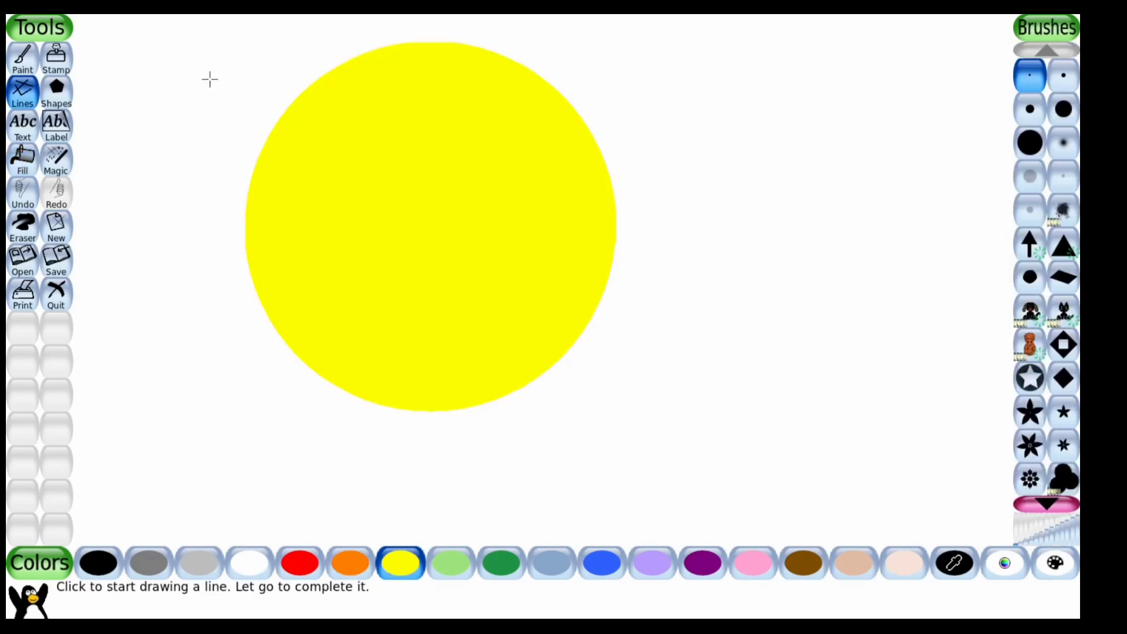
Step: Draw straight yellow rays of varying length radiating outward all around the yellow circle with the Lines tool
left_click_drag(196, 75, 265, 118)
left_click_drag(252, 28, 302, 77)
left_click_drag(589, 93, 662, 15)
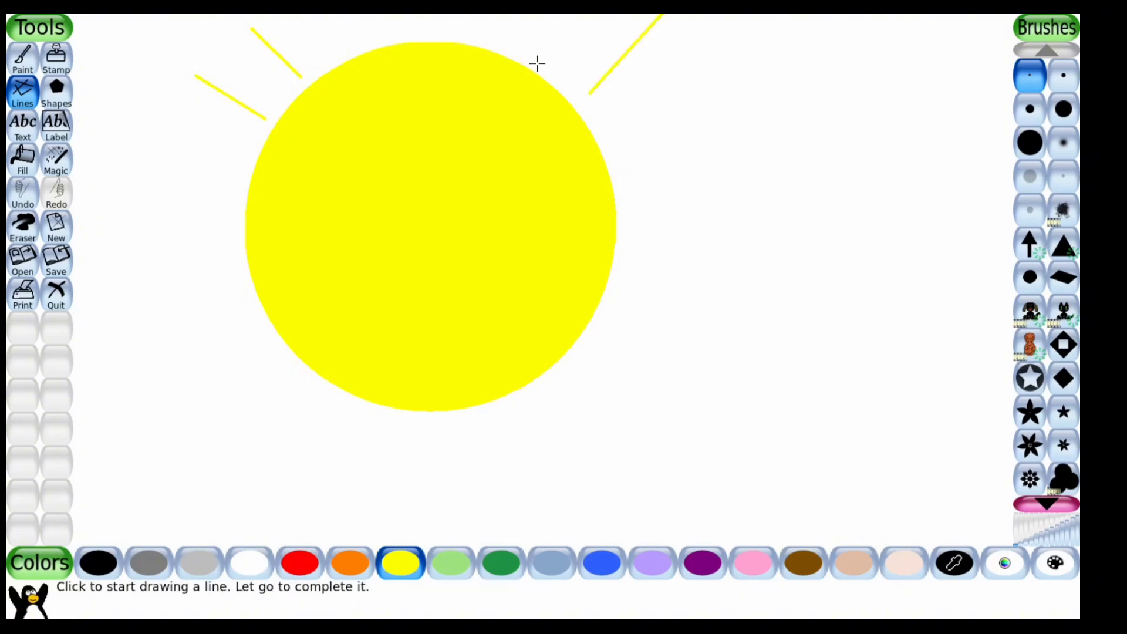
left_click_drag(362, 21, 370, 49)
left_click_drag(625, 188, 777, 103)
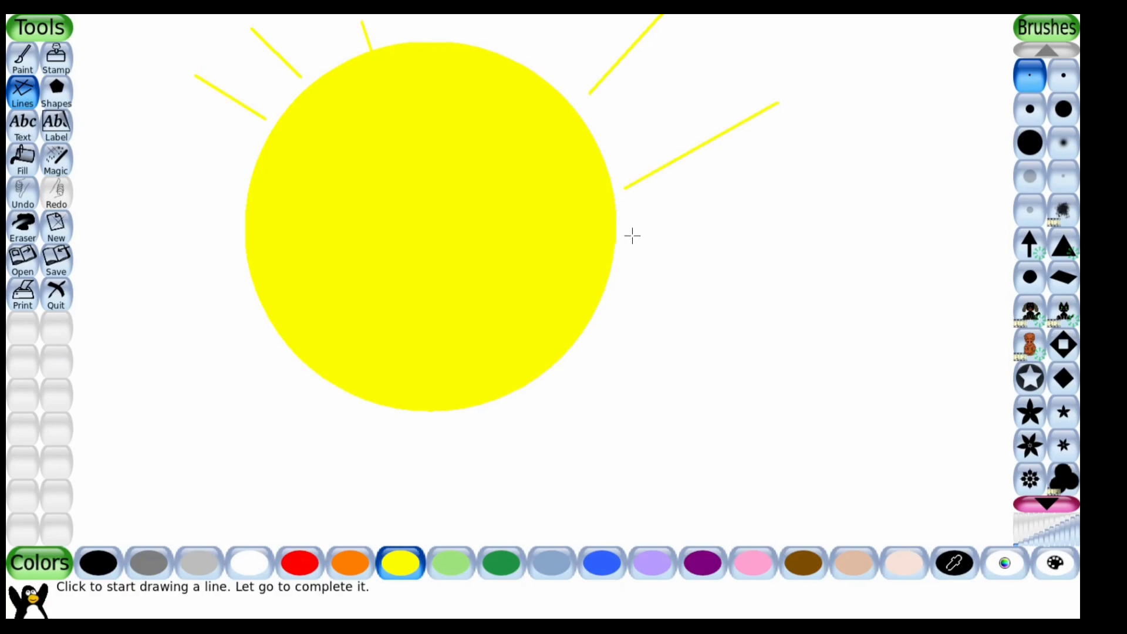
left_click_drag(632, 236, 812, 284)
left_click_drag(613, 315, 822, 466)
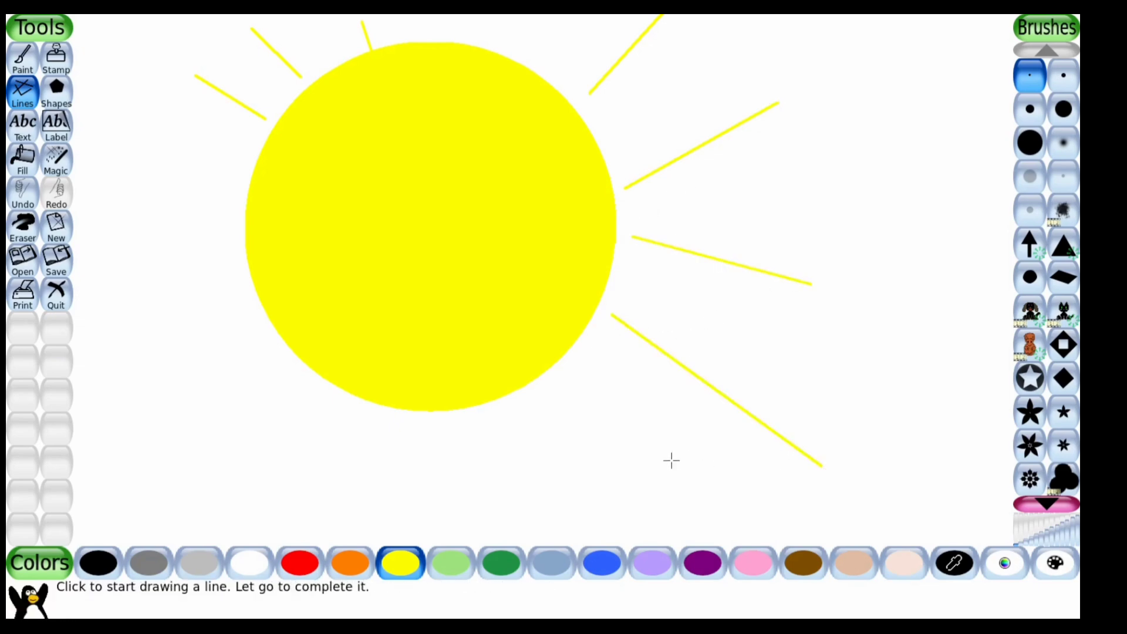
left_click_drag(554, 384, 623, 470)
left_click_drag(478, 427, 493, 533)
left_click_drag(409, 421, 391, 483)
mouse_move(337, 413)
left_mouse_down()
mouse_move(247, 511)
mouse_move(234, 546)
left_mouse_up()
left_click_drag(280, 358, 196, 427)
left_click_drag(241, 298, 74, 314)
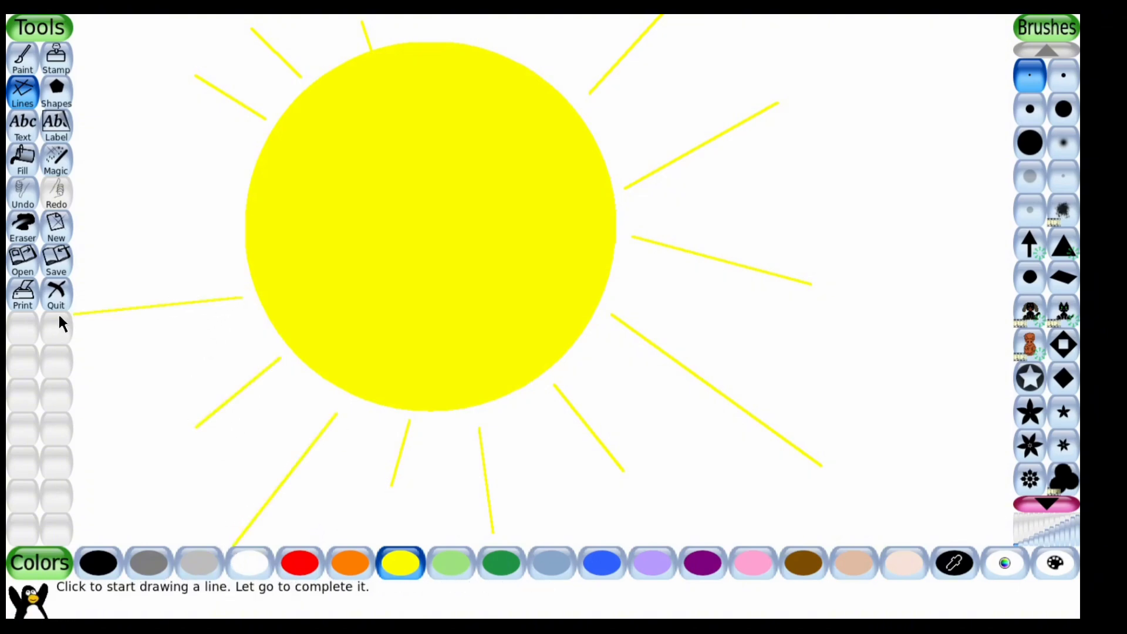
left_click_drag(233, 239, 122, 219)
mouse_move(236, 173)
left_mouse_down()
mouse_move(76, 95)
mouse_move(74, 74)
left_mouse_up()
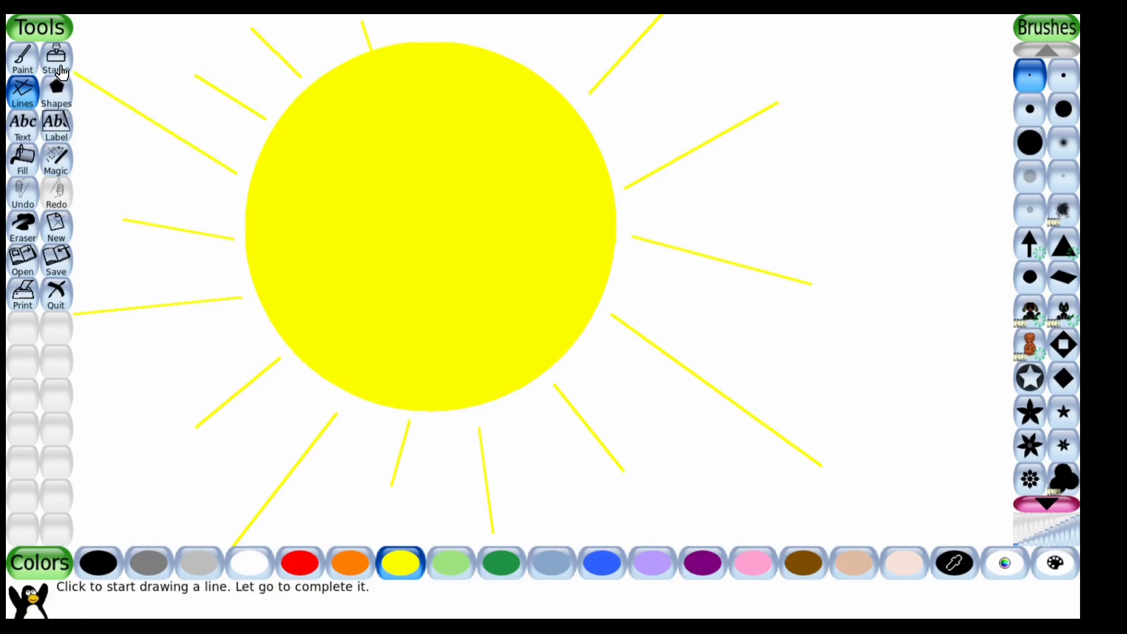
left_click_drag(563, 15, 534, 35)
left_click_drag(466, 30, 465, 16)
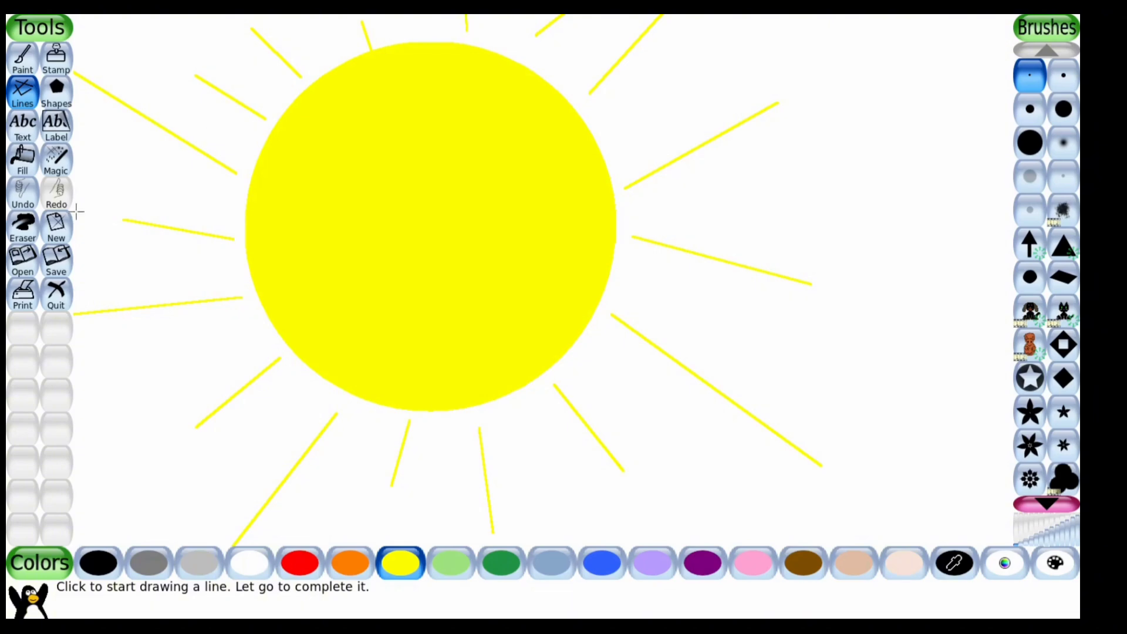
Step: Save the sun drawing by replacing the old version, and reopen the saved sun picture
left_click(58, 267)
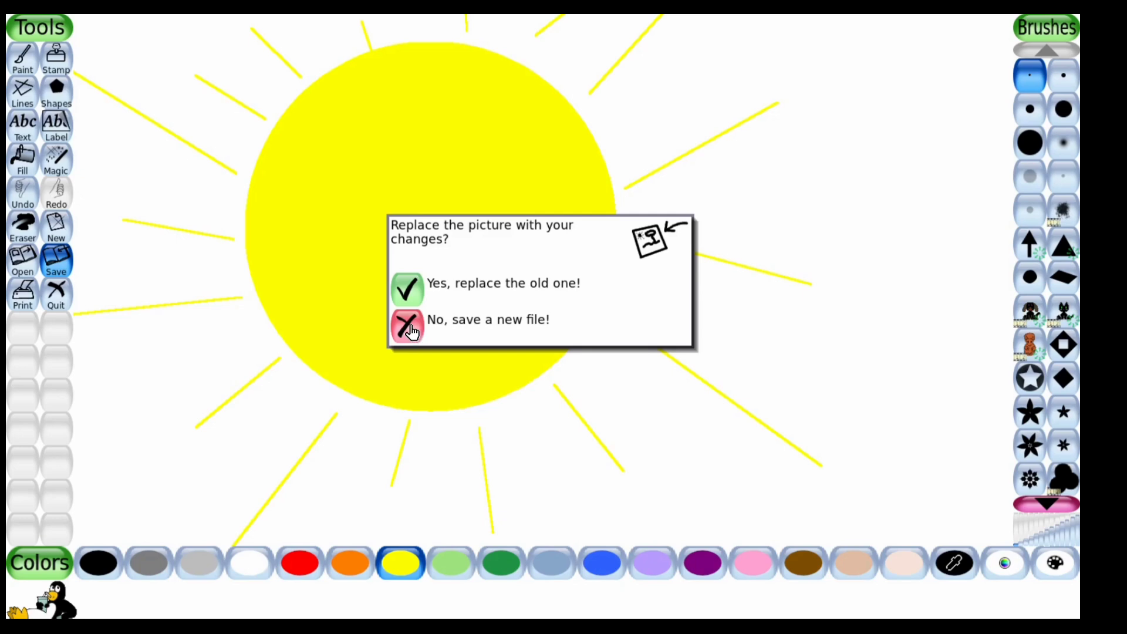
left_click(414, 280)
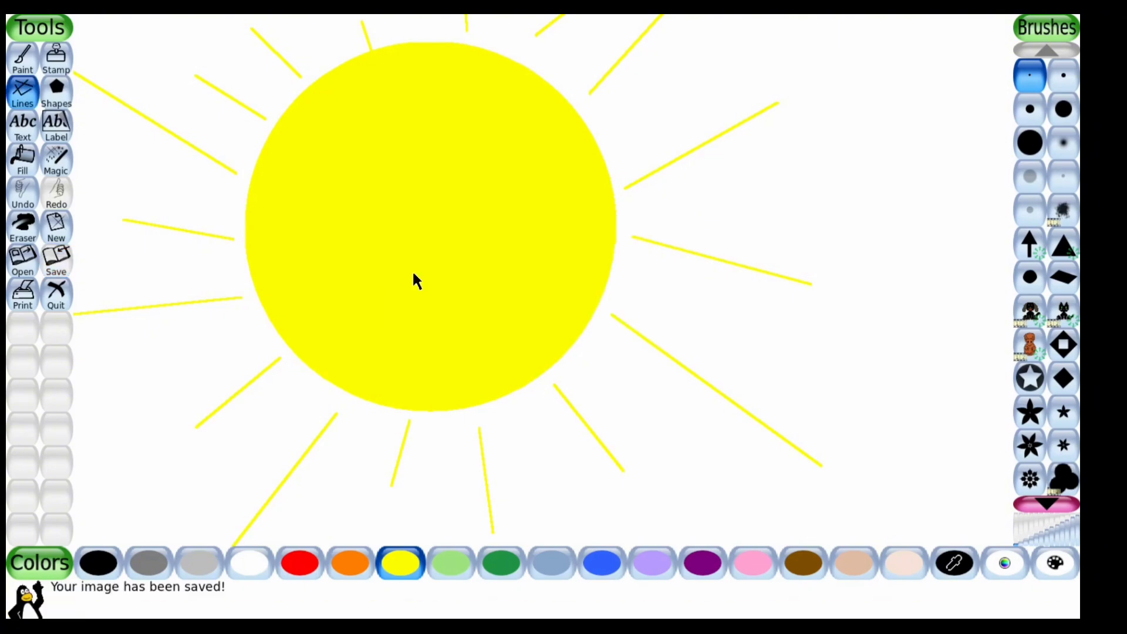
left_click(18, 267)
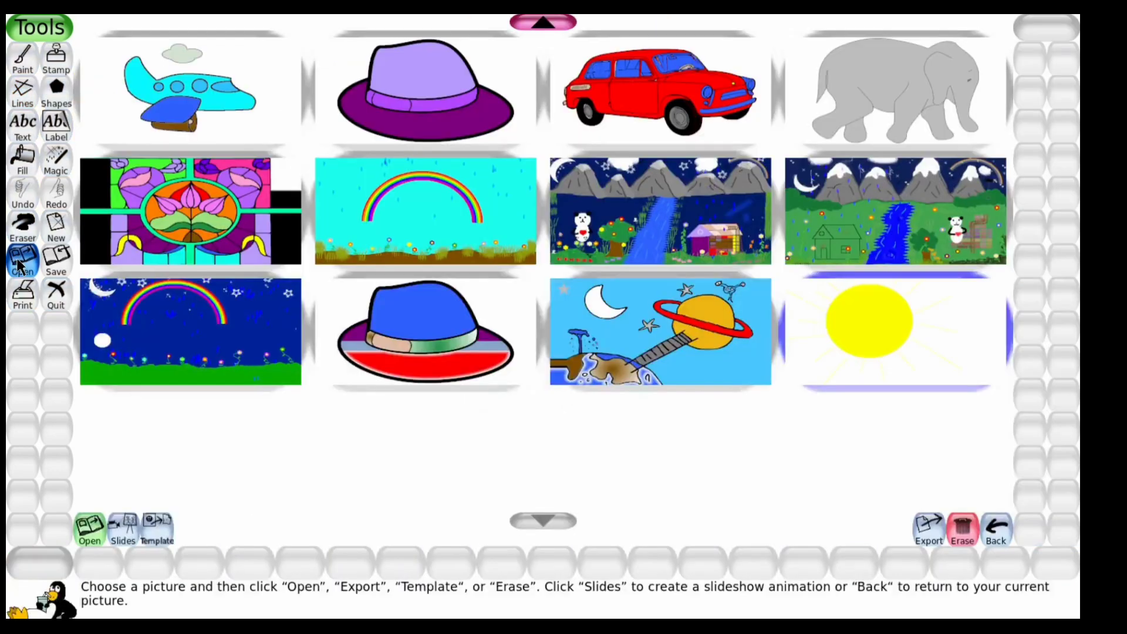
left_click(828, 359)
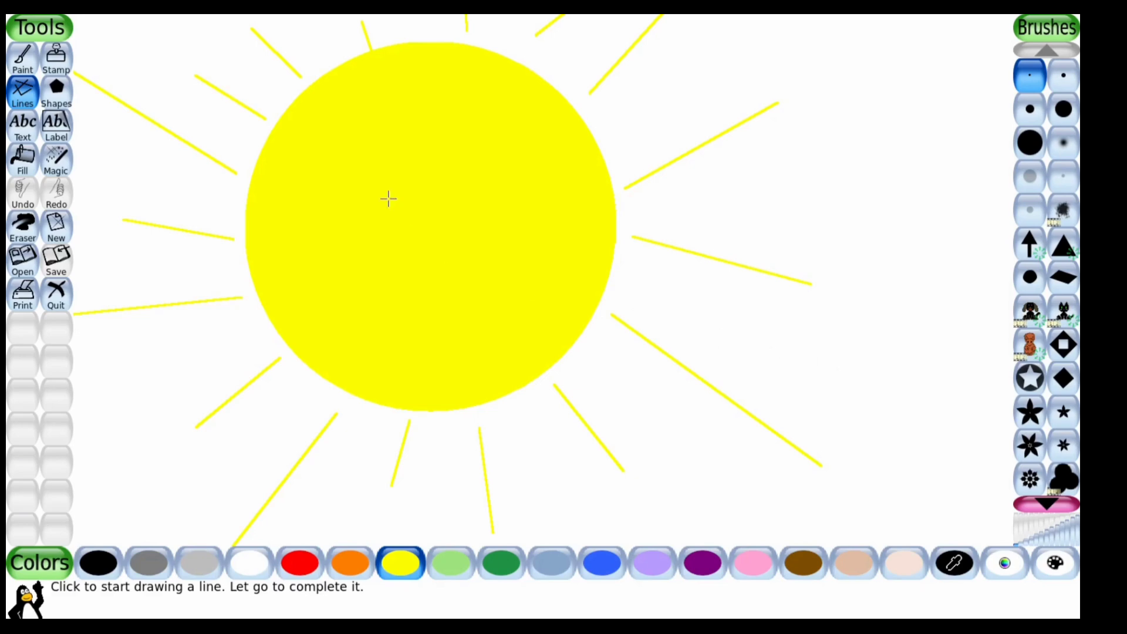
Step: View the print confirmation and the quit confirmation, declining both to return to the drawing
left_click(24, 296)
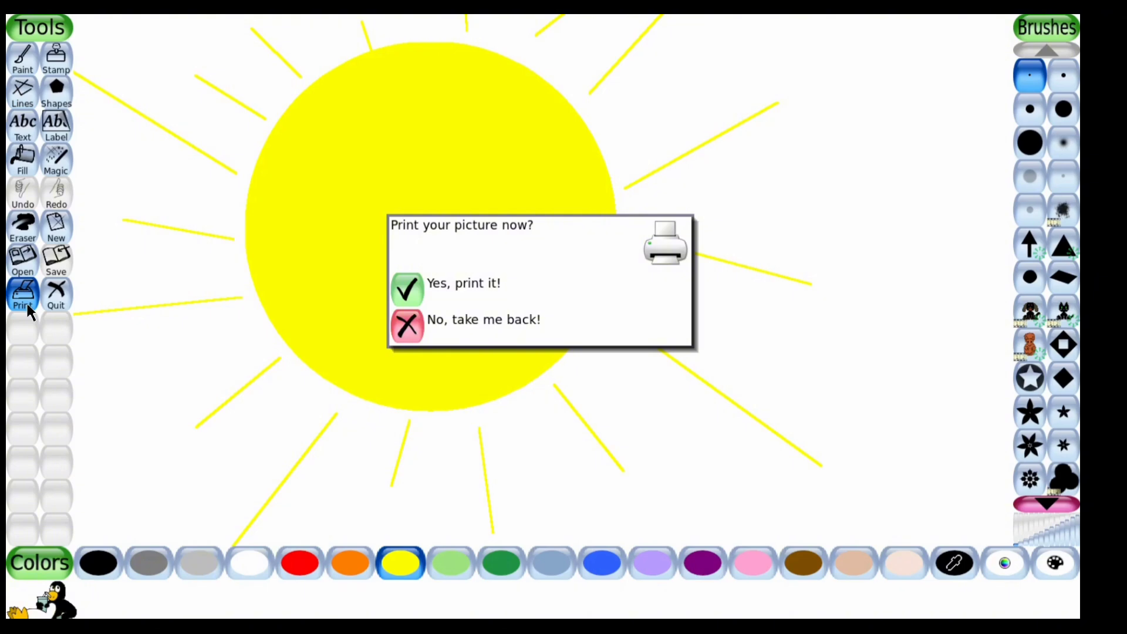
left_click(406, 326)
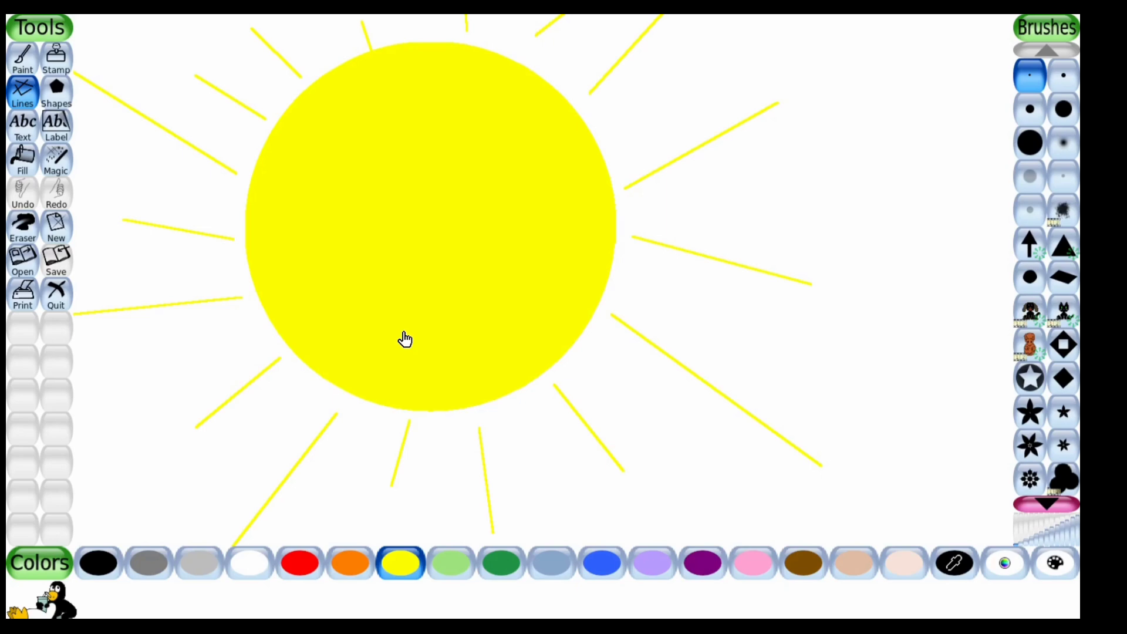
left_click(58, 299)
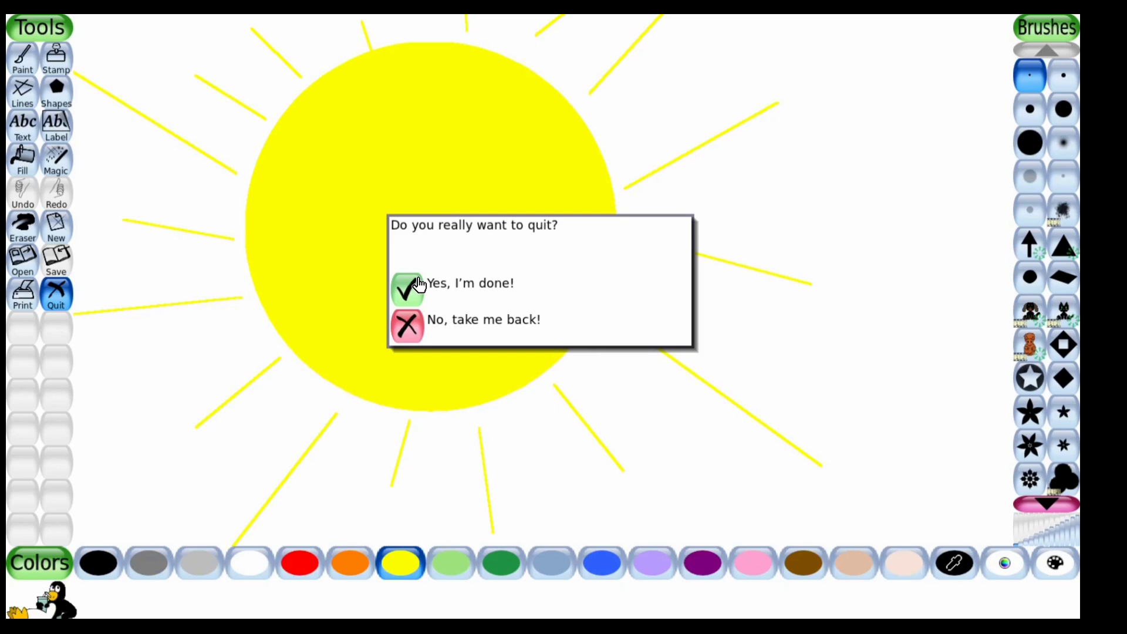
left_click(405, 326)
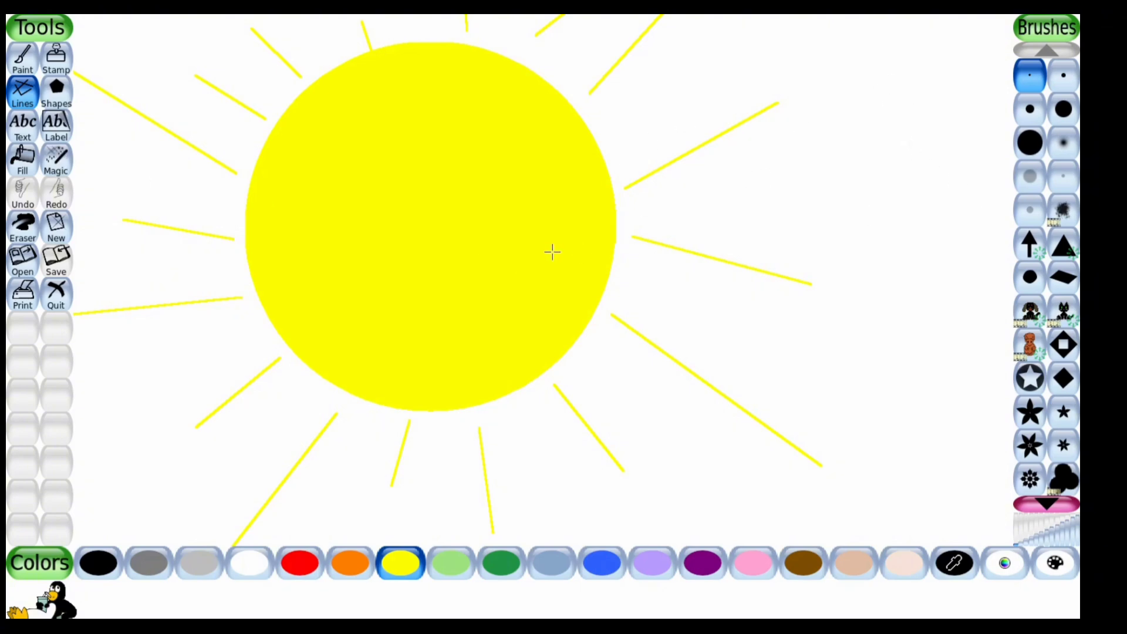
Step: Add the yellow text "SUN" in the blank area to the right of the sun, just beyond its rays
left_click(20, 133)
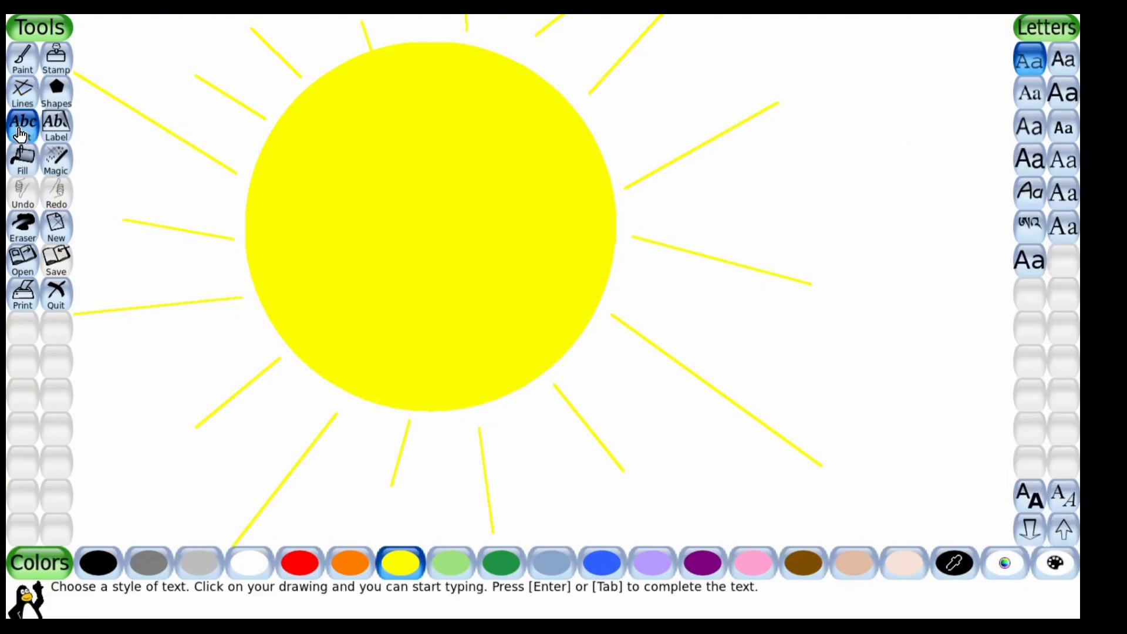
left_click(754, 158)
type("SU")
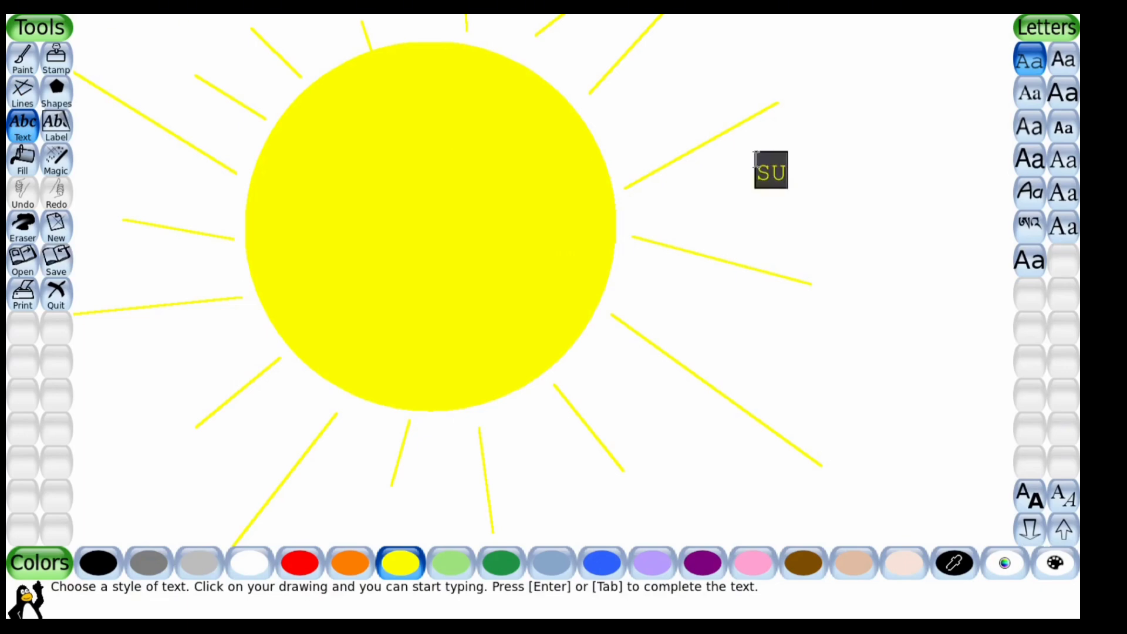
type("N")
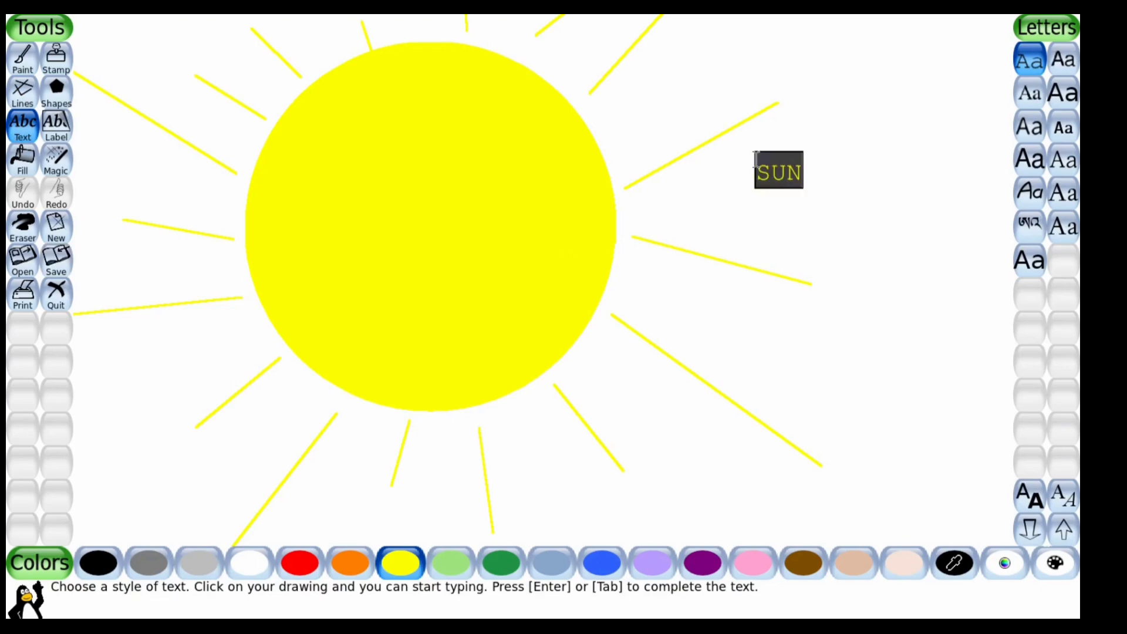
left_click(864, 202)
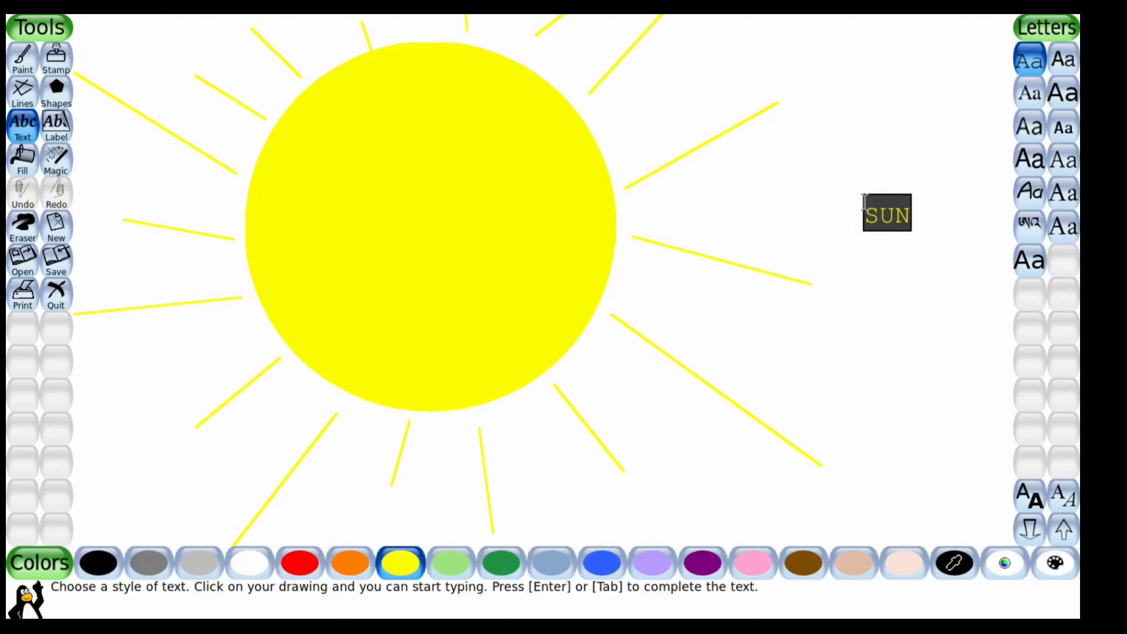
left_click(847, 245)
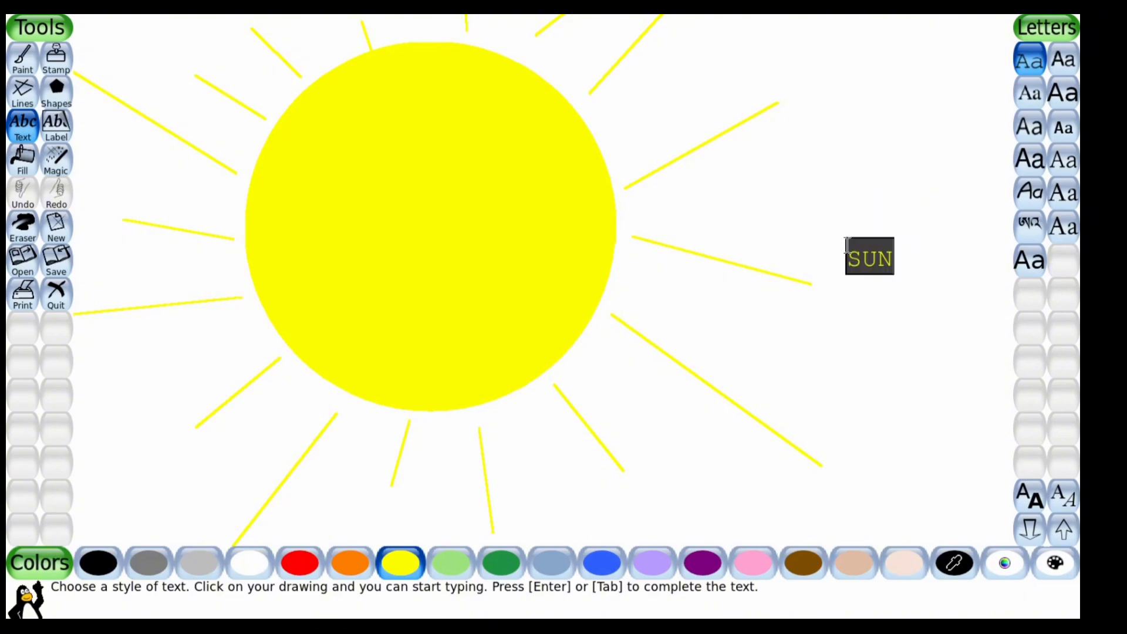
key("Return")
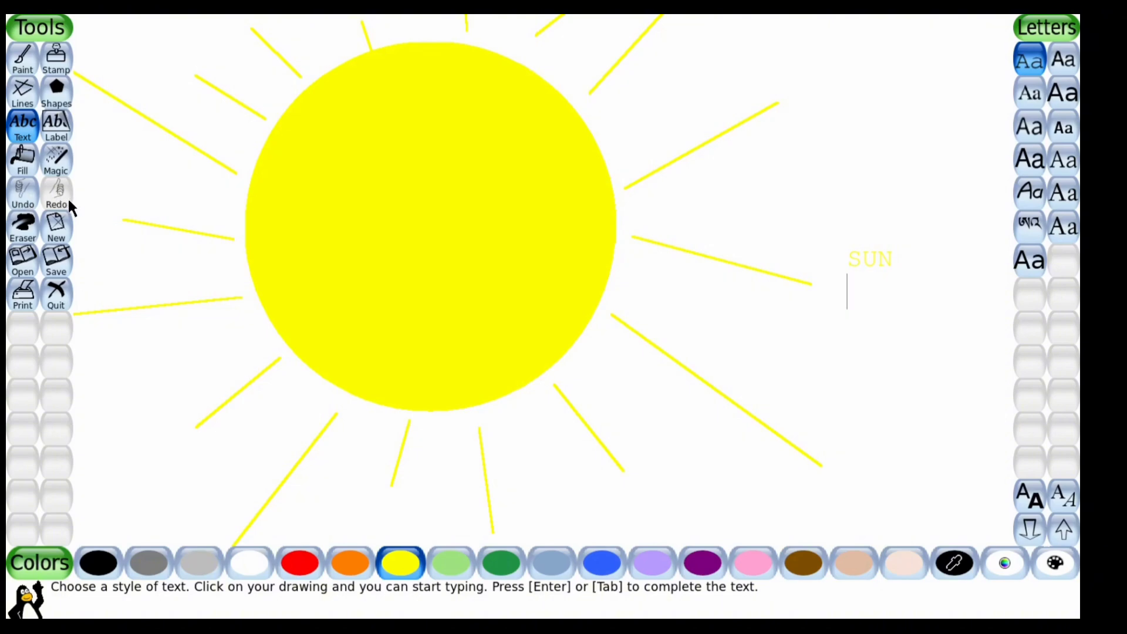
Step: Undo the SUN text and redo it
left_click(27, 203)
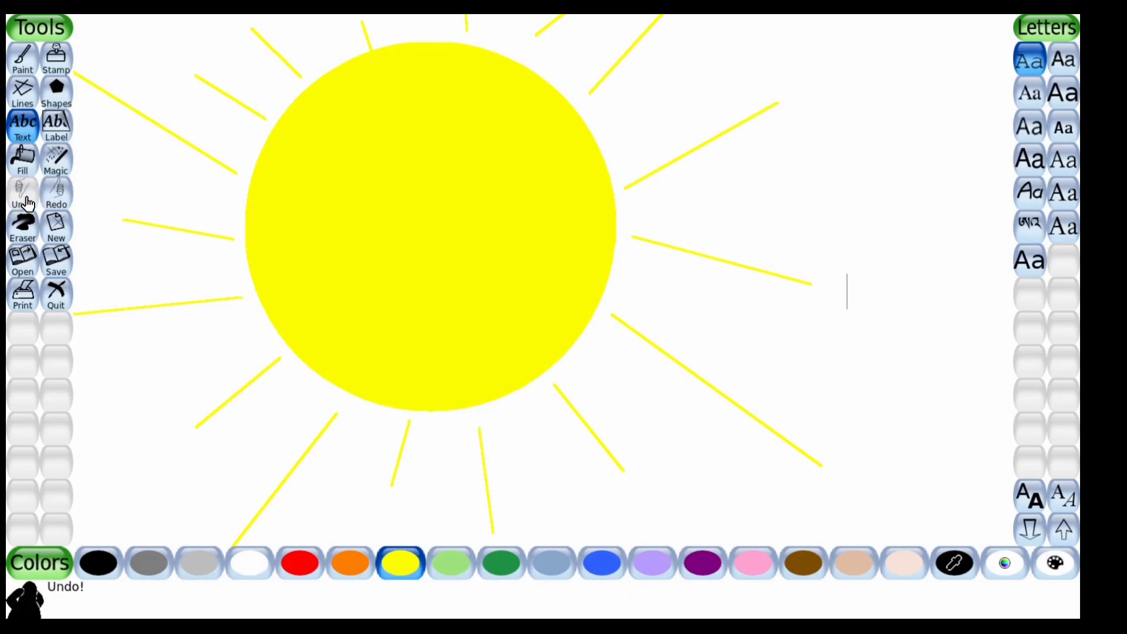
left_click(58, 202)
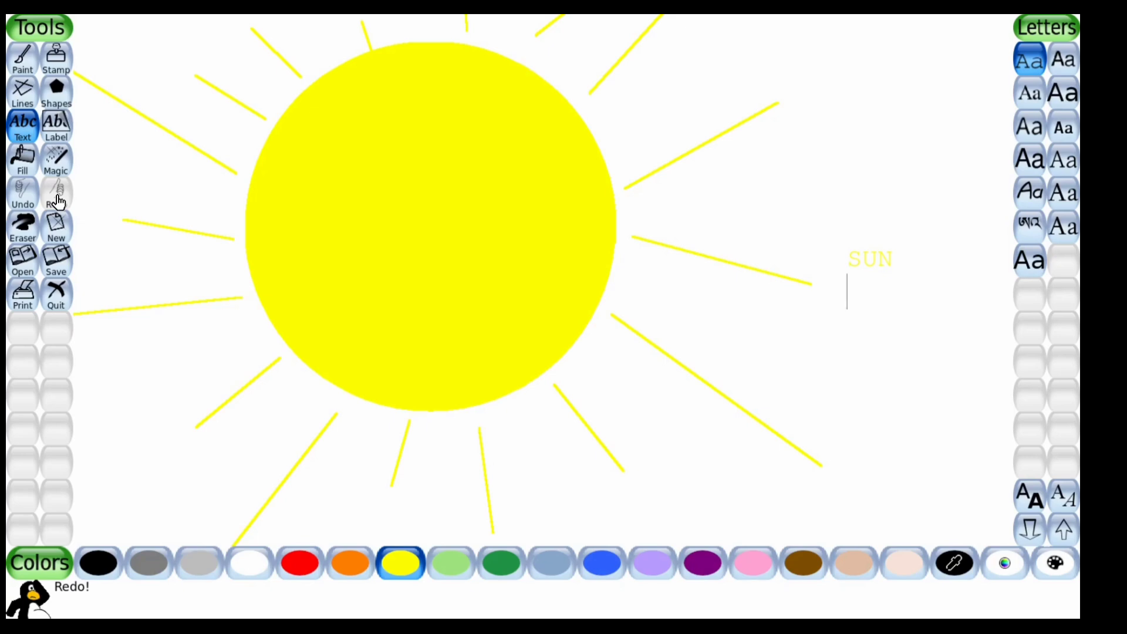
Step: Erase the SUN text, the rays above and to the upper right, and part of the sun's upper edge with a large round eraser
left_click(36, 240)
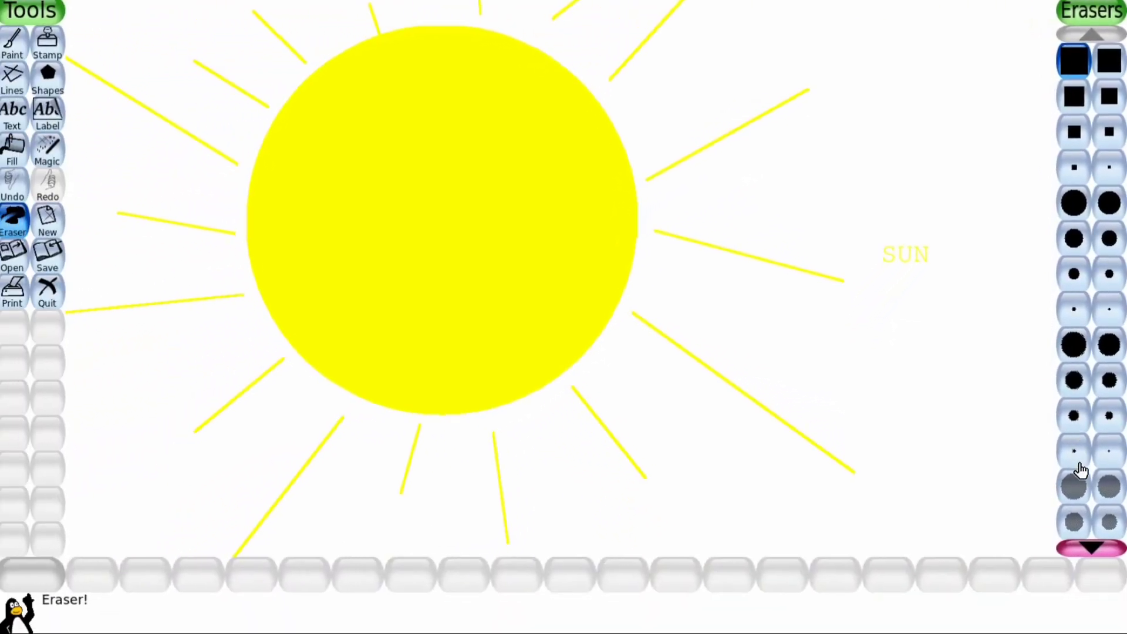
left_click(1090, 548)
left_click(1090, 547)
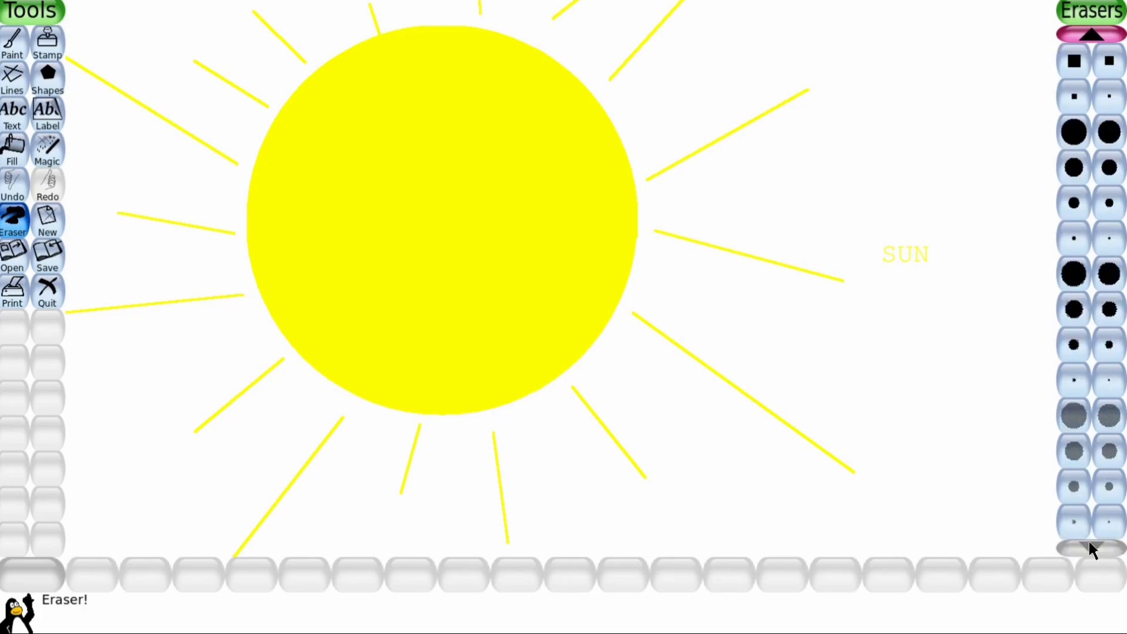
left_click(1076, 288)
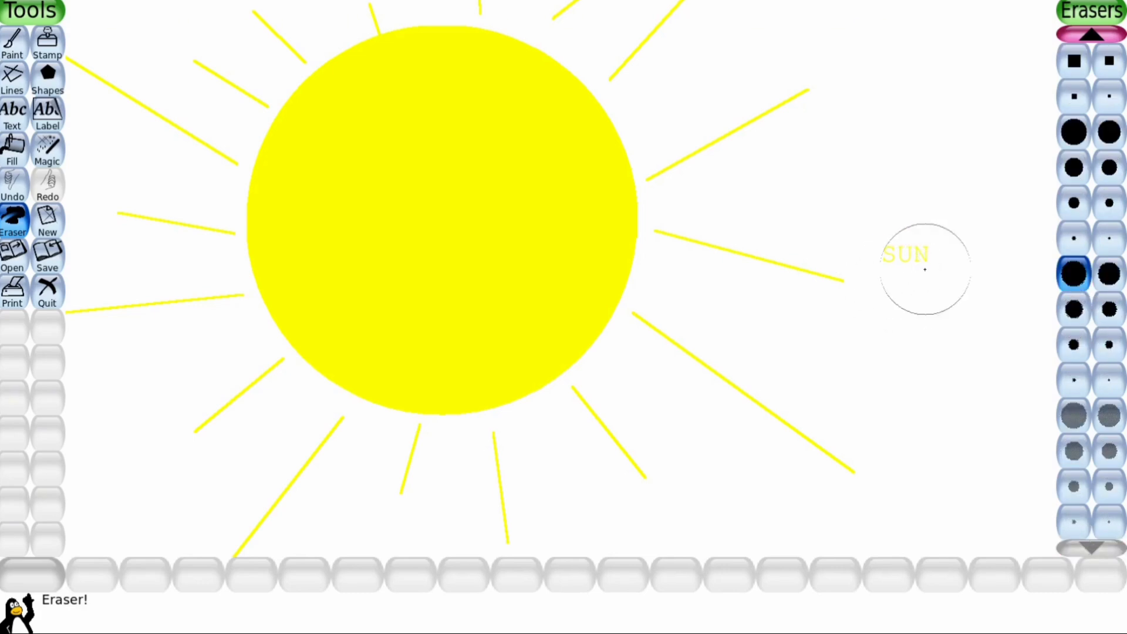
mouse_move(923, 269)
left_mouse_down()
mouse_move(816, 265)
mouse_move(682, 237)
mouse_move(748, 144)
mouse_move(667, 189)
mouse_move(825, 74)
mouse_move(663, 145)
mouse_move(574, 152)
mouse_move(677, 56)
mouse_move(618, 32)
mouse_move(562, 76)
mouse_move(355, 25)
mouse_move(331, 31)
left_mouse_up()
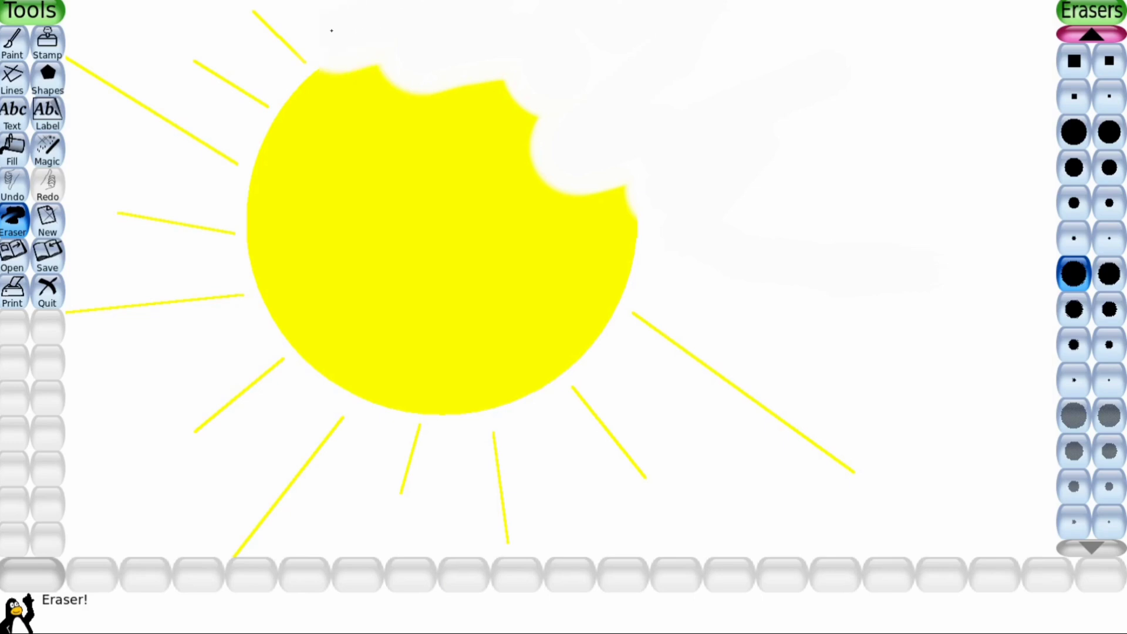